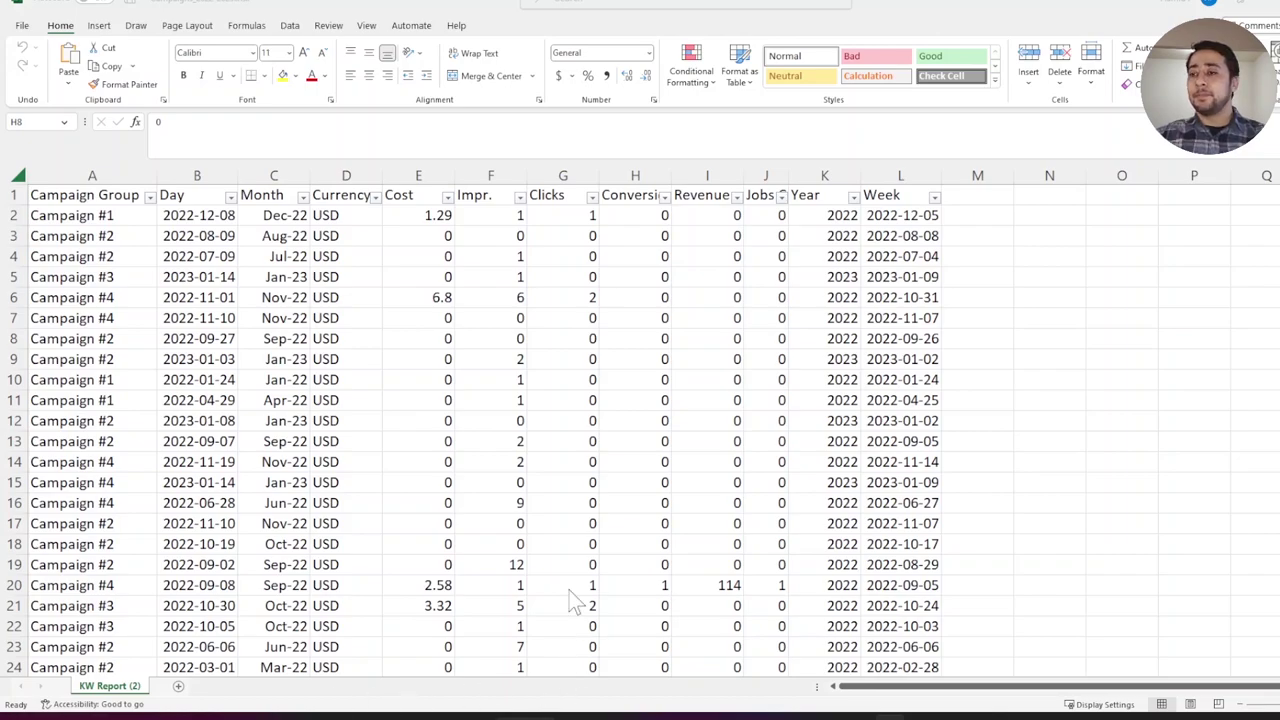
Step: Look through the Campaign Group, Cost and Revenue filter lists without changing them
{"action": "key", "text": "alt+Tab"}
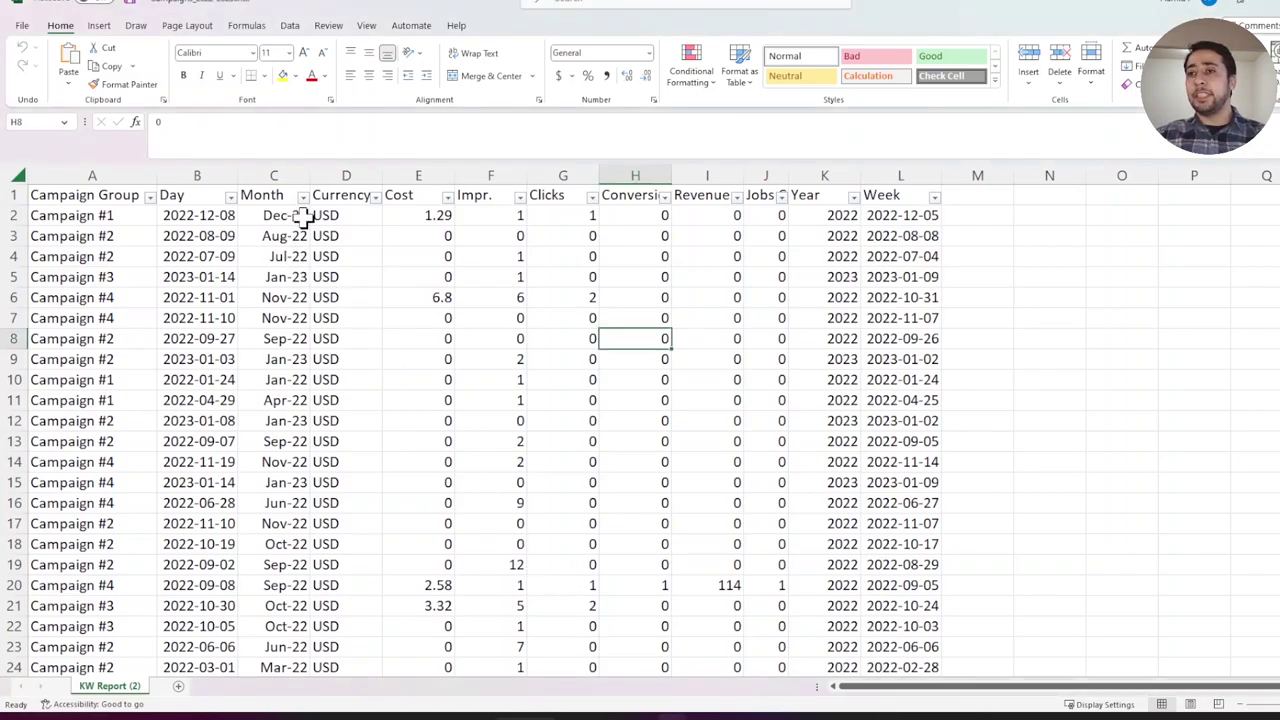
{"action": "left_click", "coordinate": [149, 198]}
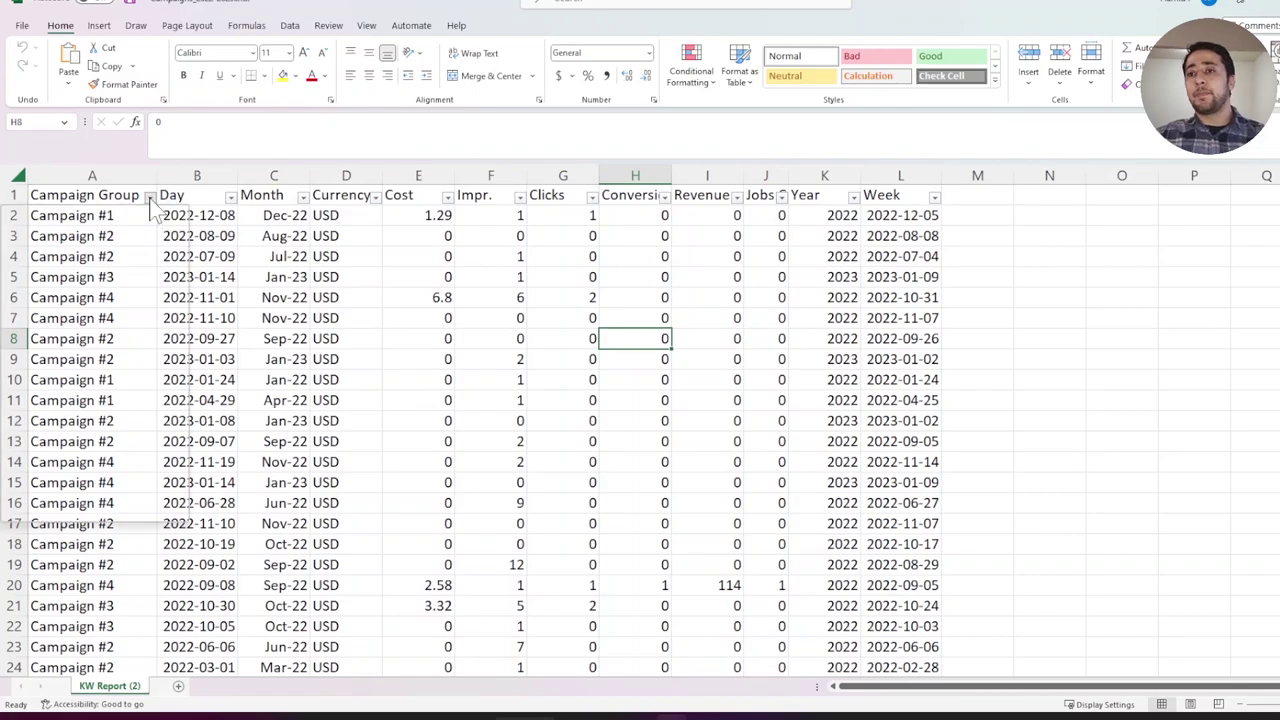
{"action": "key", "text": "Escape"}
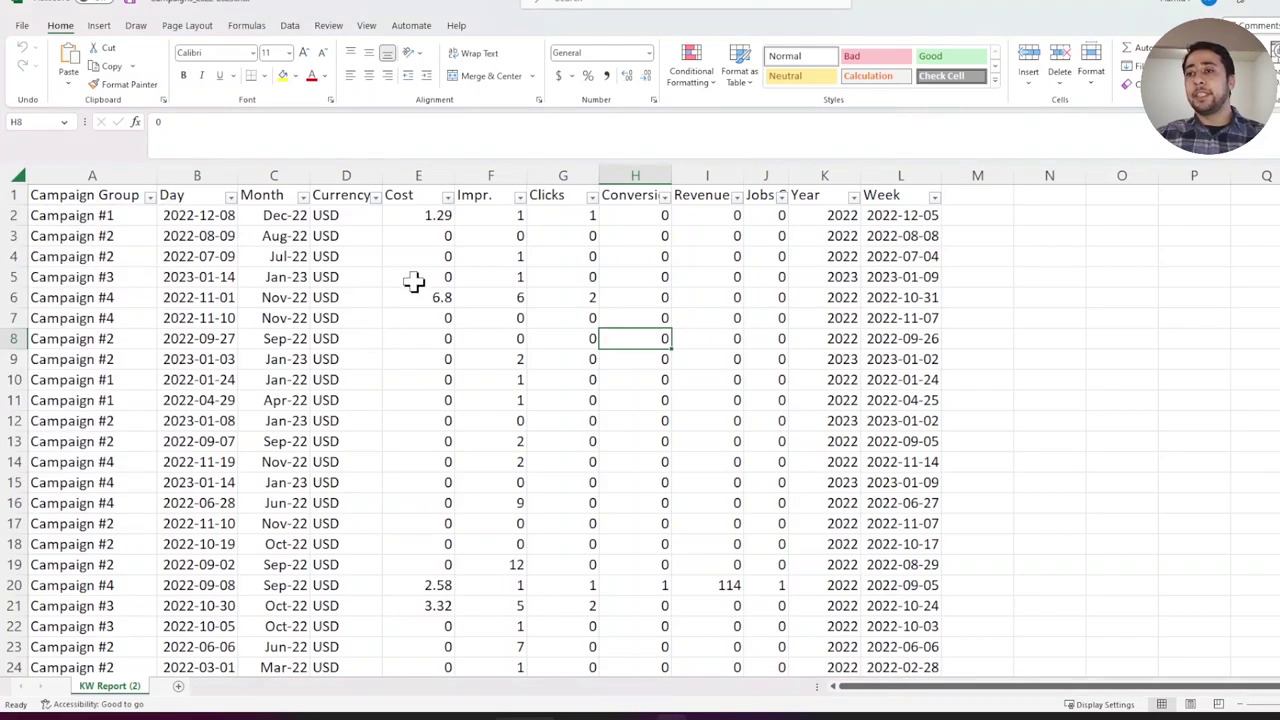
{"action": "left_click", "coordinate": [445, 214]}
{"action": "left_click", "coordinate": [447, 197]}
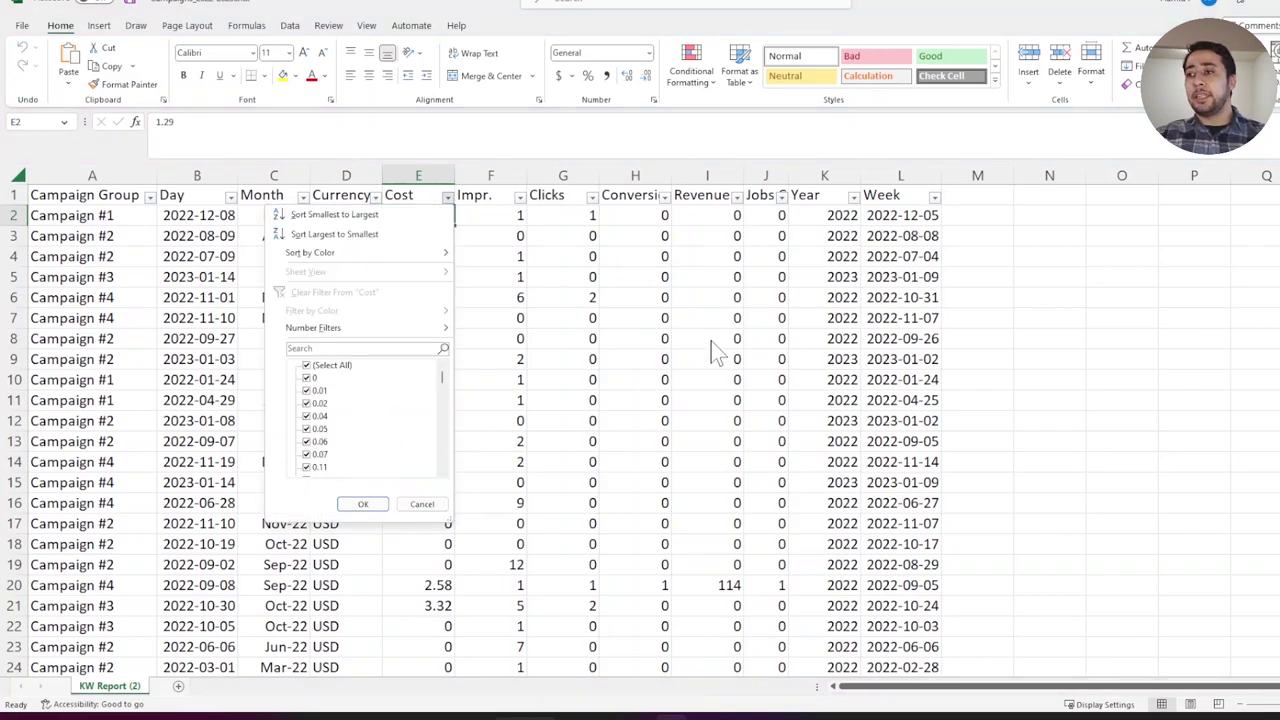
{"action": "key", "text": "Escape"}
{"action": "left_click", "coordinate": [737, 196]}
{"action": "key", "text": "Escape"}
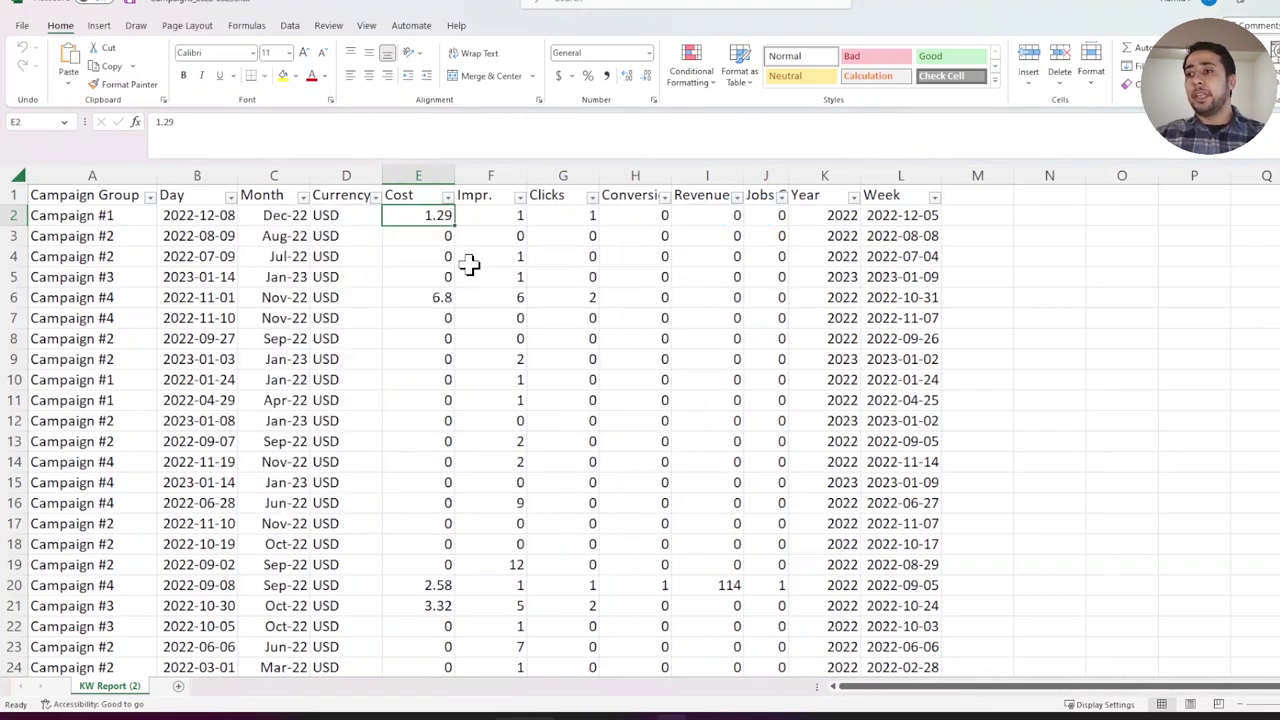
Step: Browse the 2022 dates in the Day filter, then close it without applying changes
{"action": "left_click", "coordinate": [231, 197]}
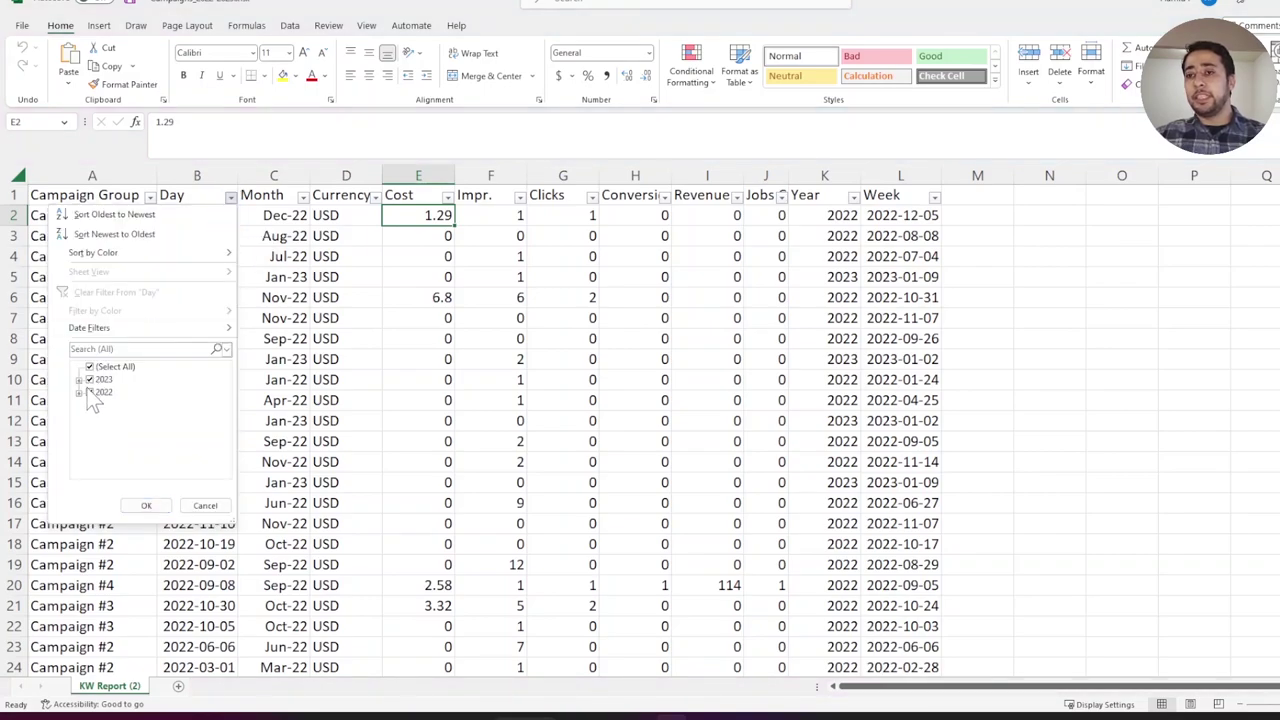
{"action": "left_click", "coordinate": [98, 393]}
{"action": "left_click", "coordinate": [89, 393]}
{"action": "left_click", "coordinate": [78, 393]}
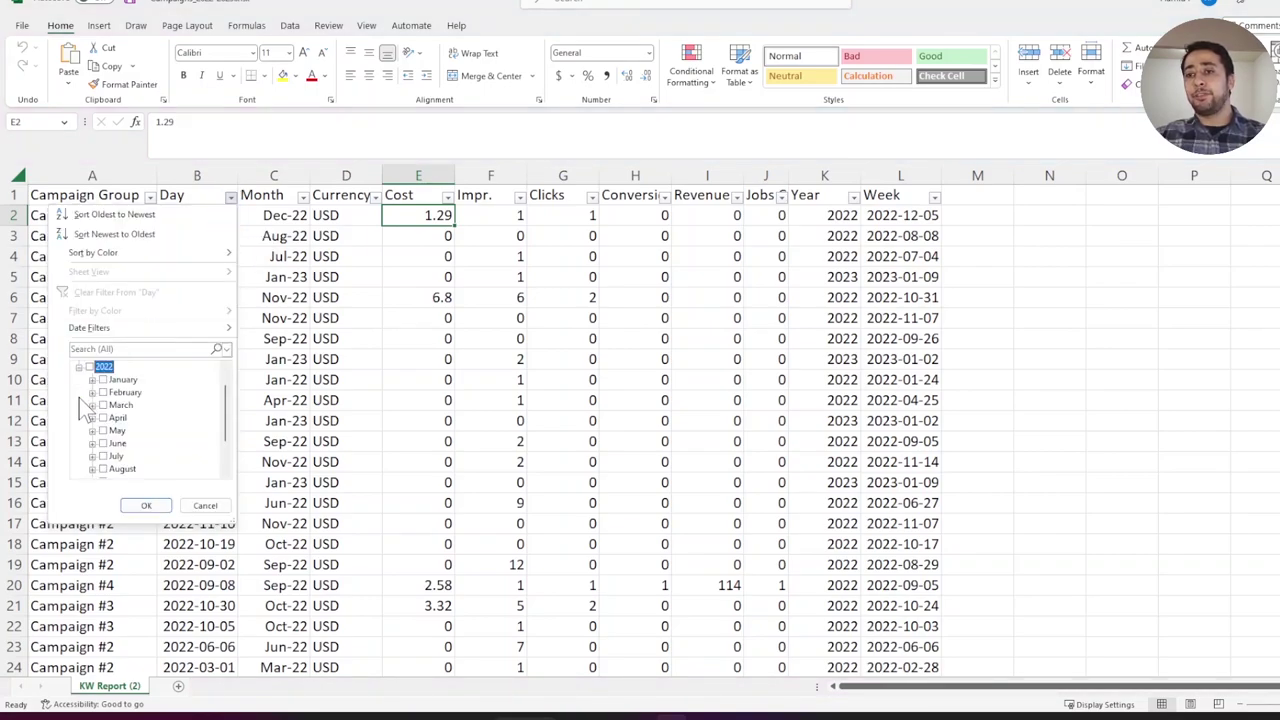
{"action": "left_click", "coordinate": [92, 380]}
{"action": "scroll", "coordinate": [100, 393], "scroll_direction": "up", "scroll_amount": 3}
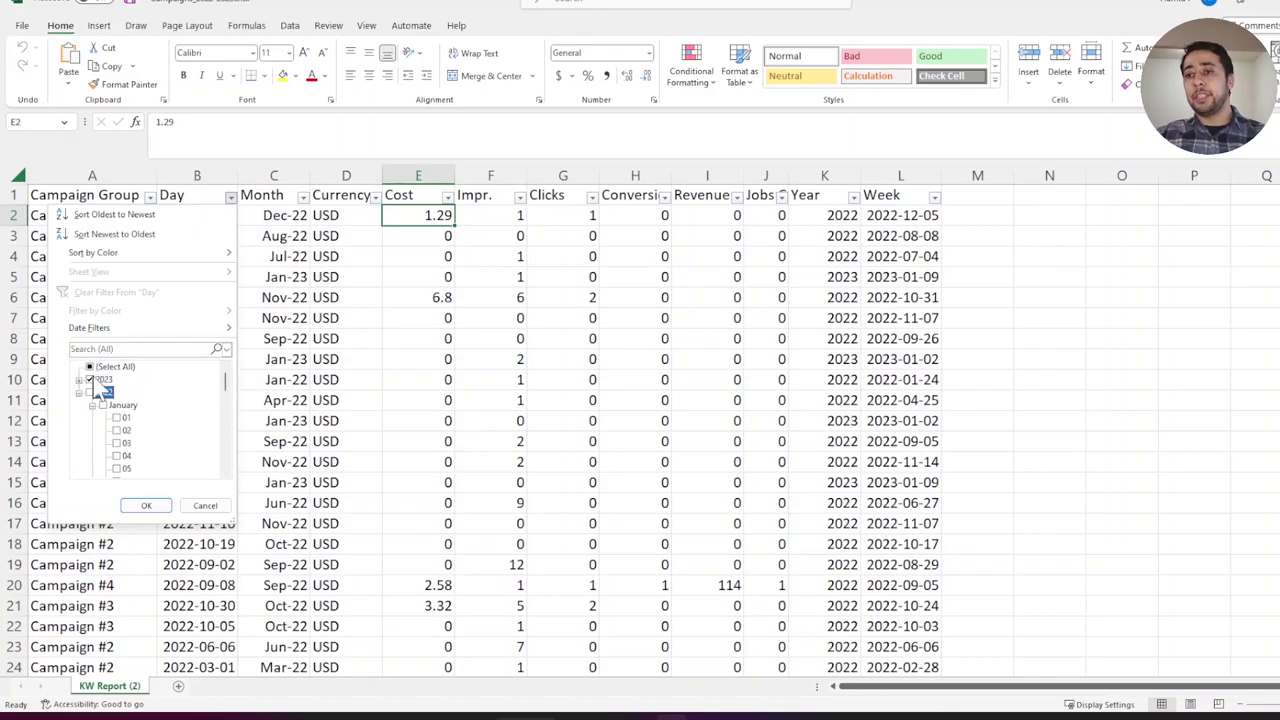
{"action": "left_click", "coordinate": [89, 392]}
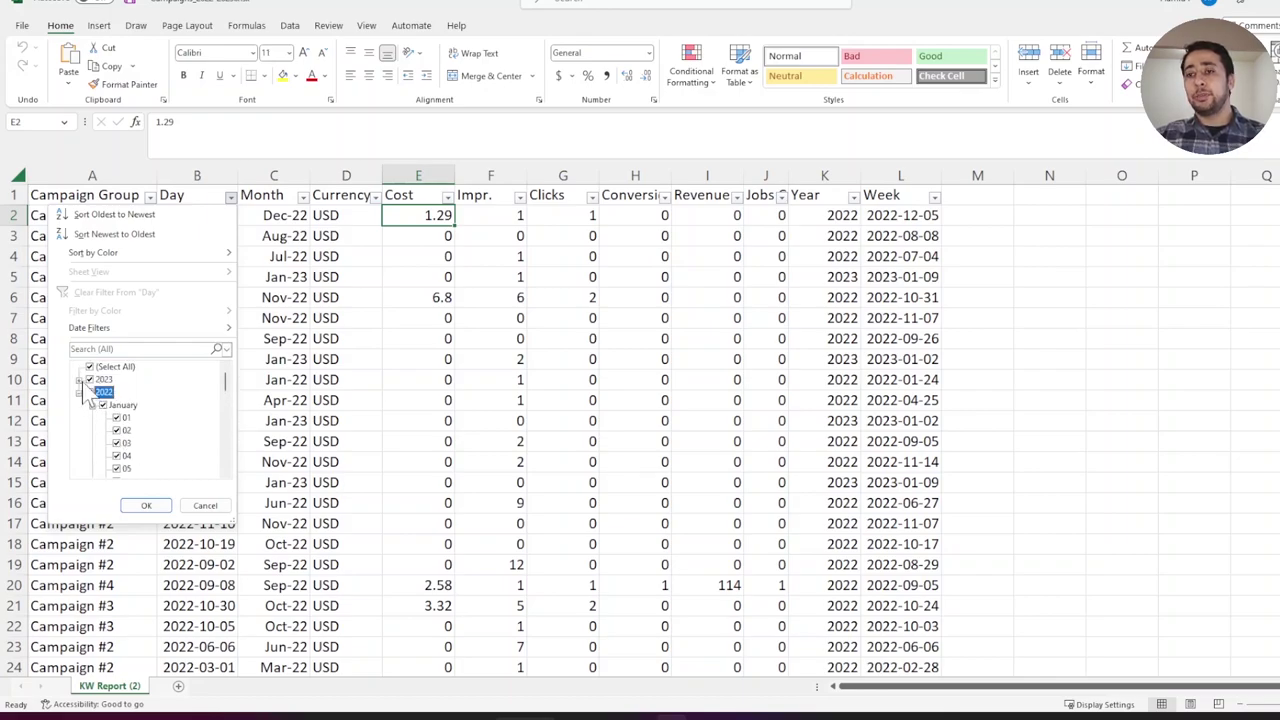
{"action": "scroll", "coordinate": [110, 420], "scroll_direction": "down", "scroll_amount": 2}
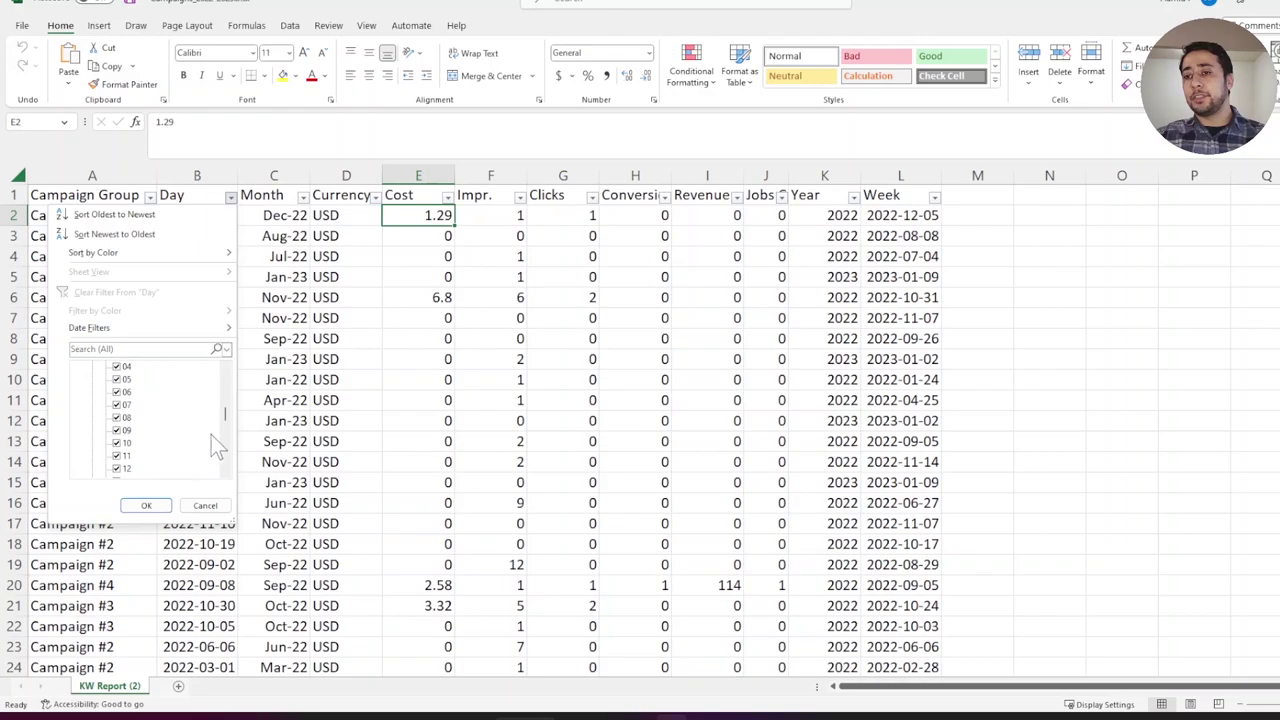
{"action": "scroll", "coordinate": [224, 410], "scroll_direction": "down", "scroll_amount": 3}
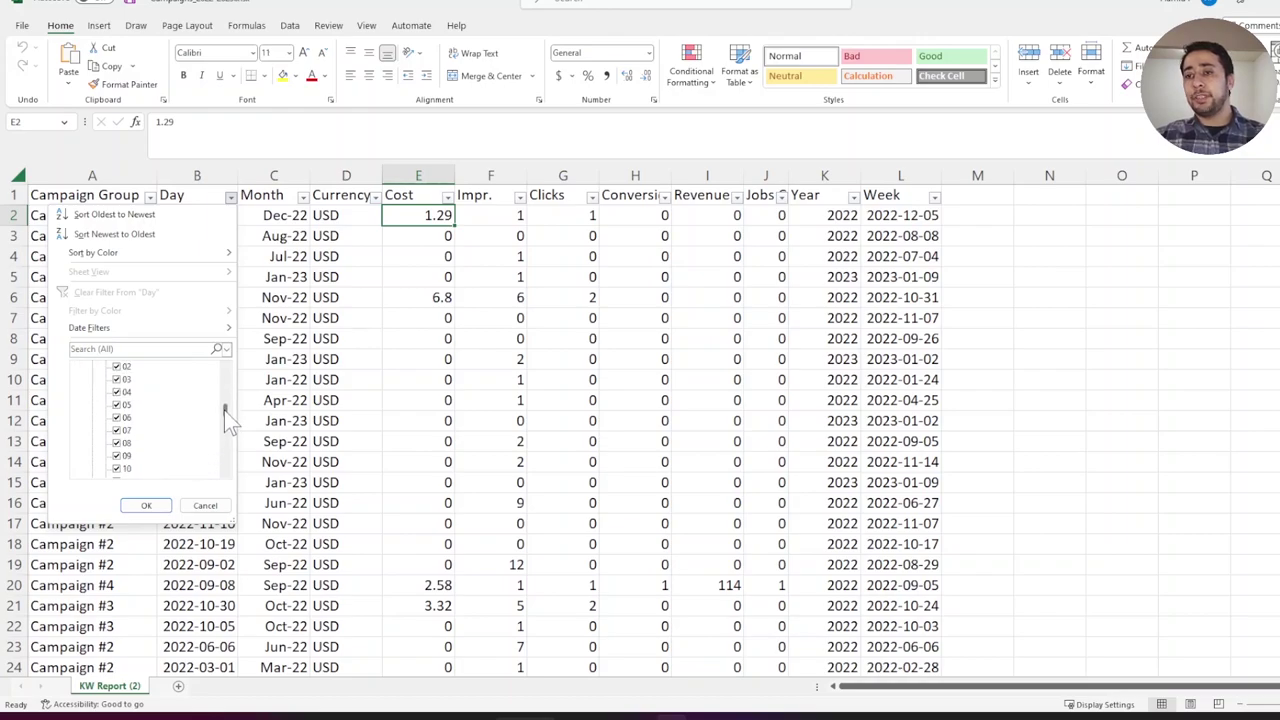
{"action": "left_click_drag", "start_coordinate": [224, 405], "coordinate": [222, 371]}
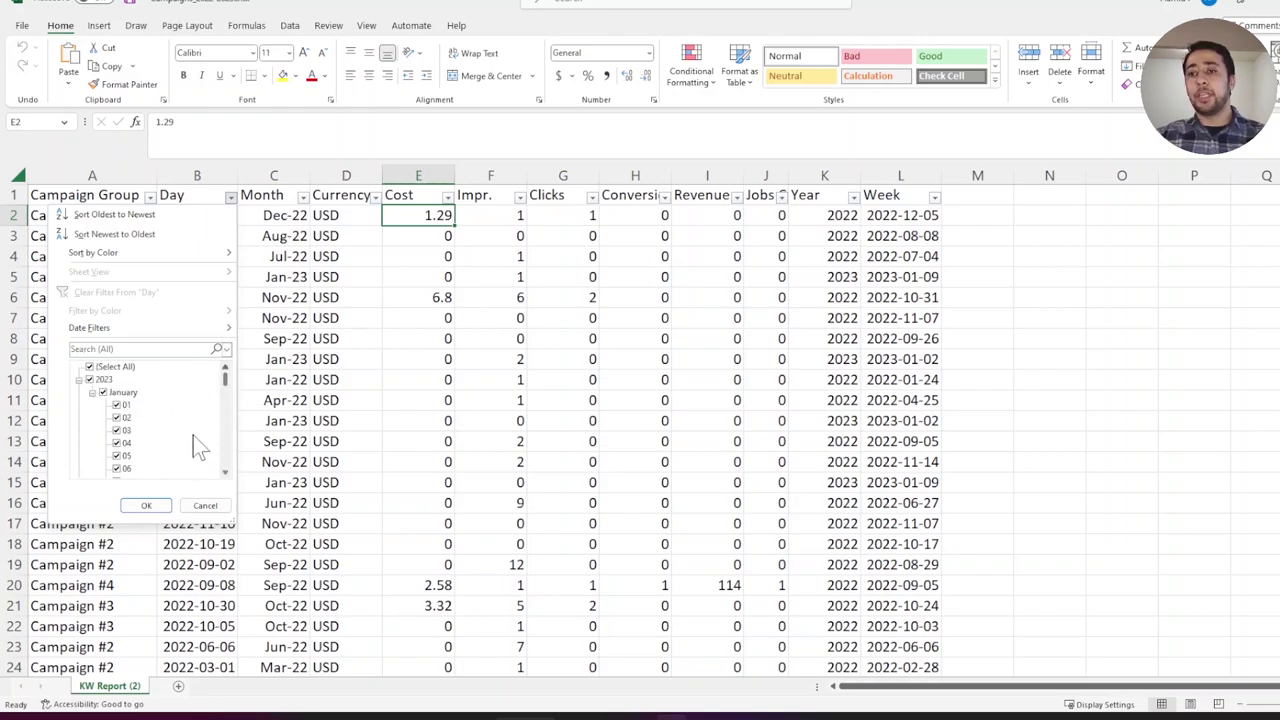
{"action": "left_click", "coordinate": [205, 506]}
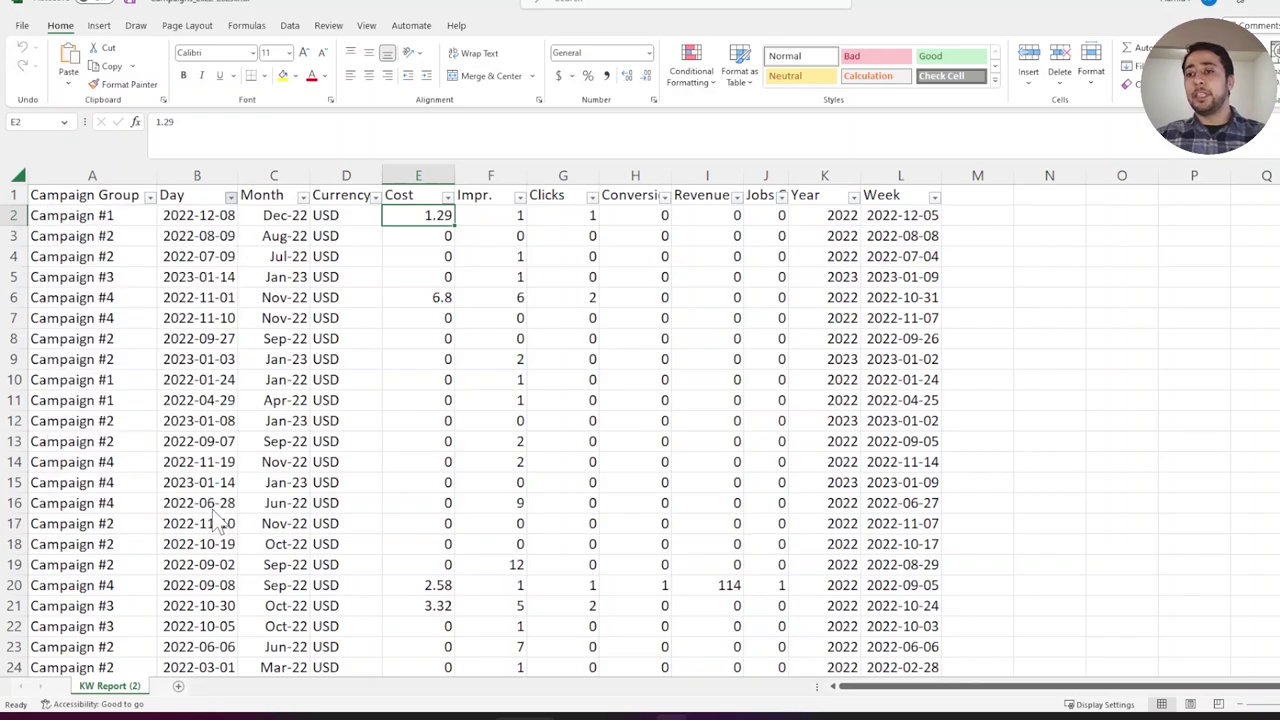
{"action": "scroll", "coordinate": [264, 250], "scroll_direction": "down", "scroll_amount": 3}
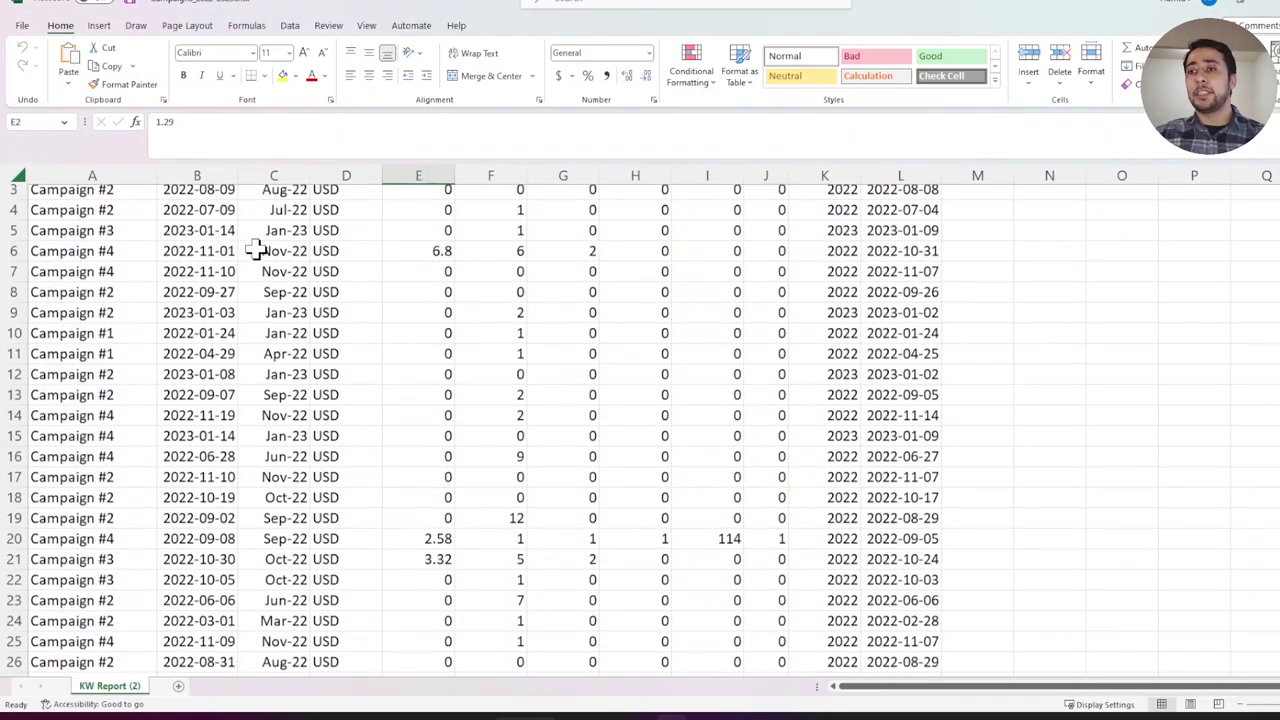
{"action": "scroll", "coordinate": [274, 255], "scroll_direction": "up", "scroll_amount": 3}
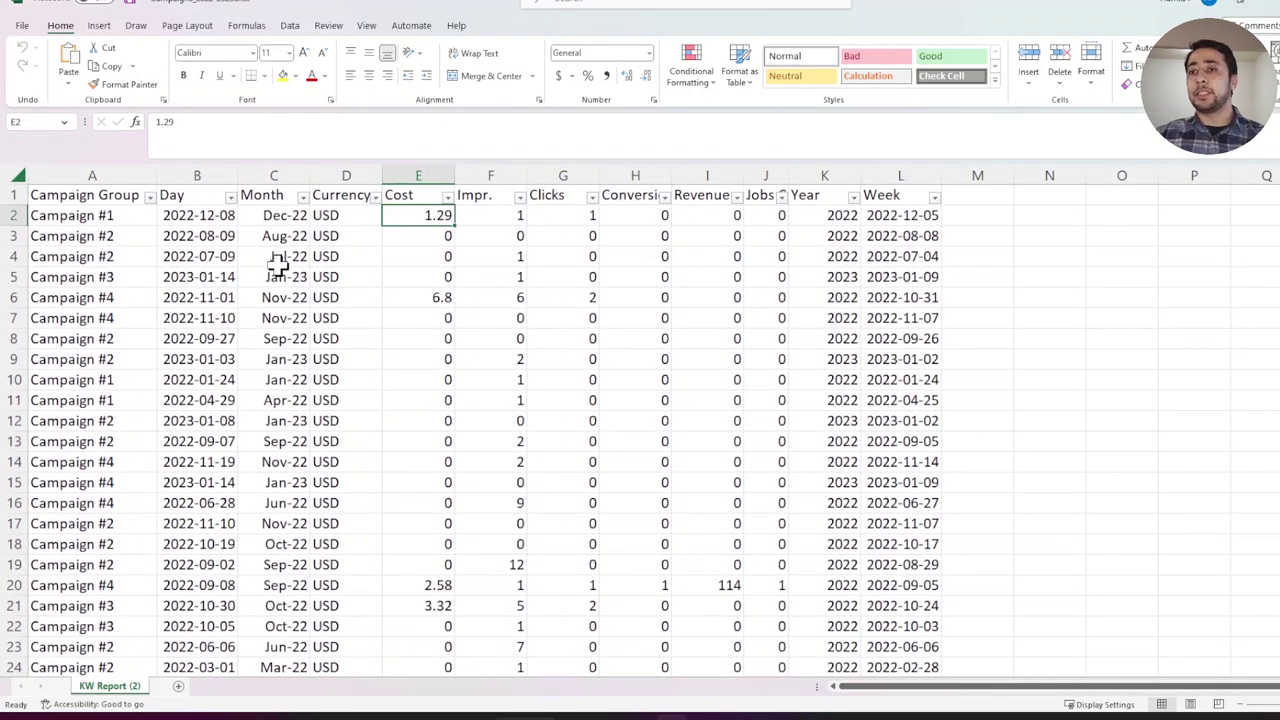
Step: Create a PivotTable on a new sheet with Campaign Group as rows, summing Cost and Revenue
{"action": "left_click", "coordinate": [577, 236]}
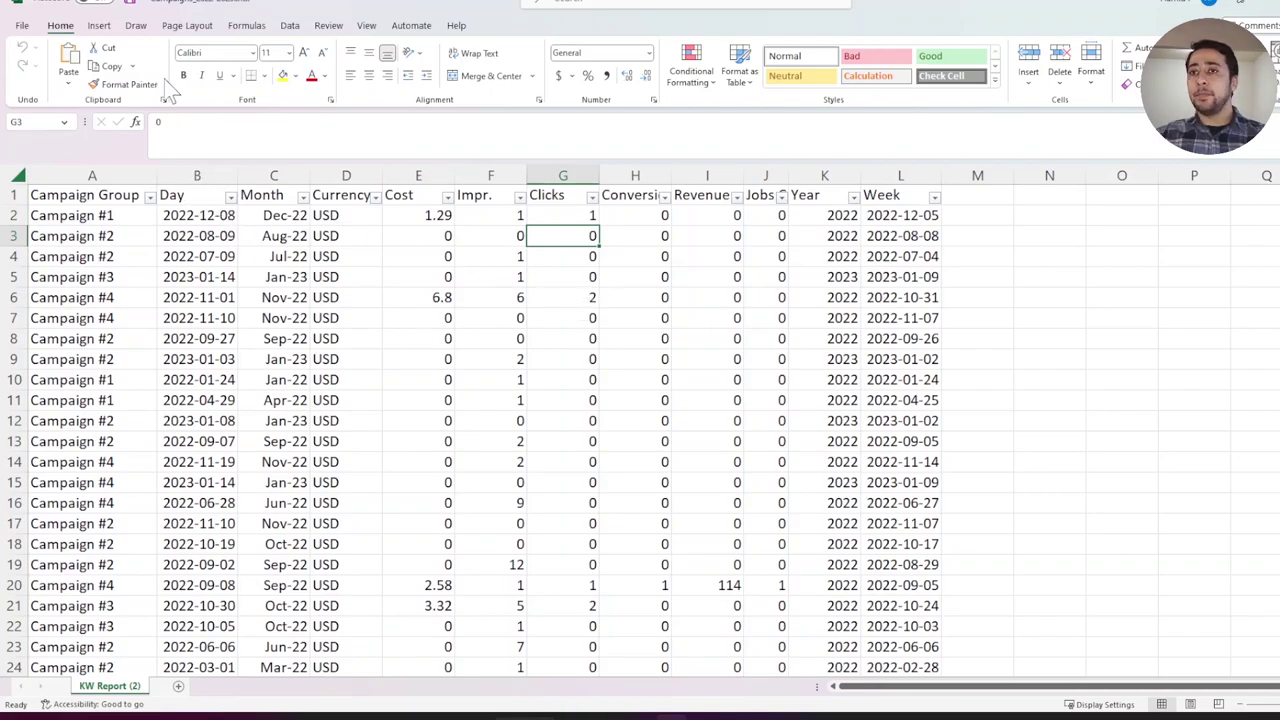
{"action": "left_click", "coordinate": [100, 26]}
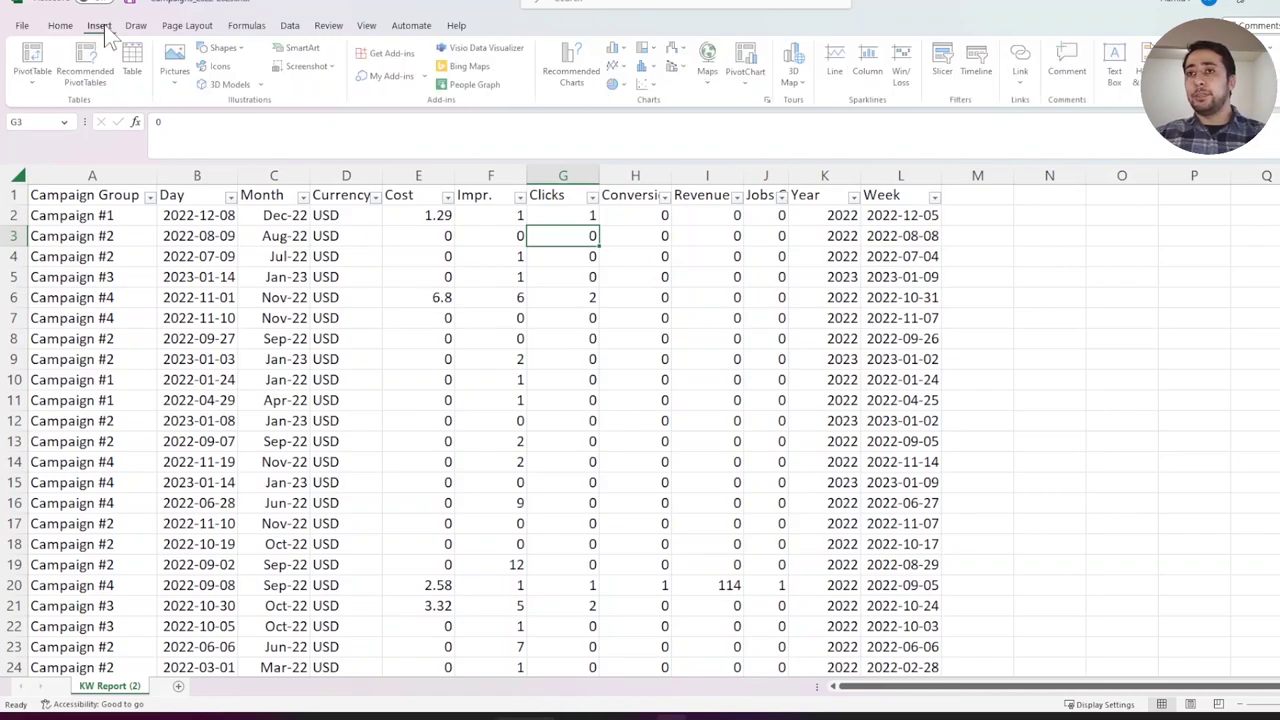
{"action": "left_click", "coordinate": [36, 62]}
{"action": "left_click", "coordinate": [1148, 688]}
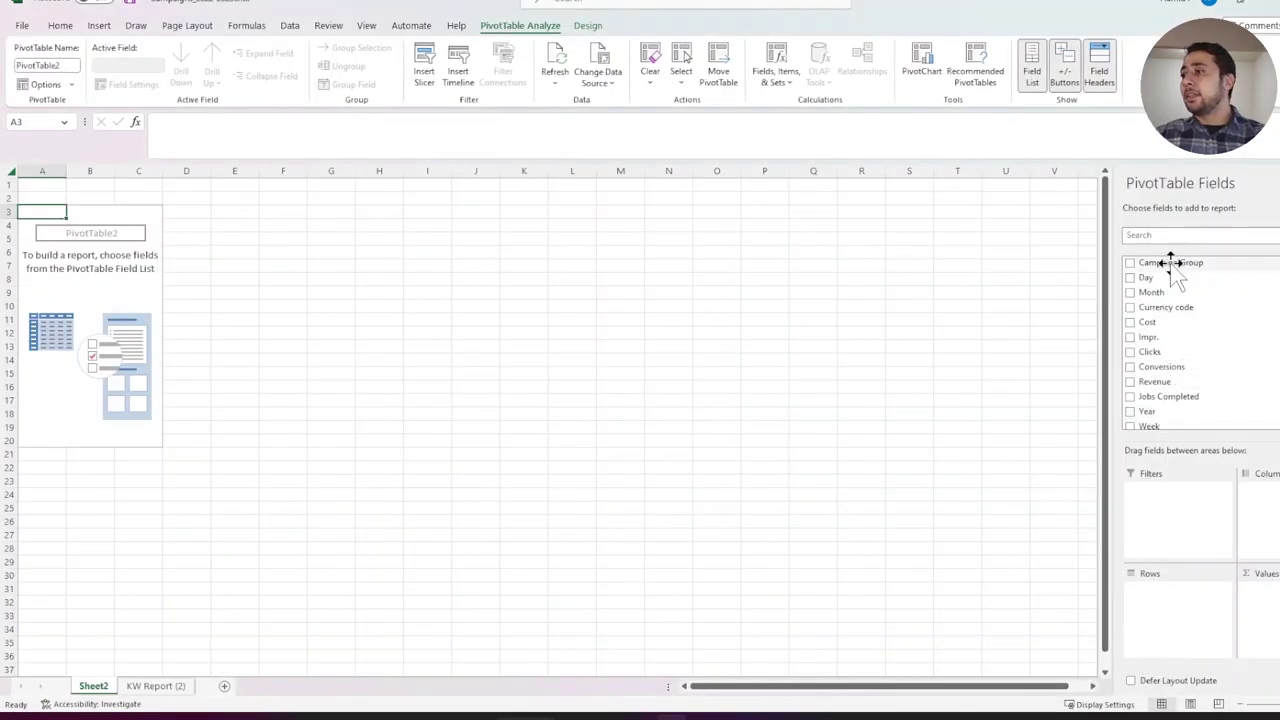
{"action": "left_click_drag", "start_coordinate": [1168, 262], "coordinate": [1178, 600]}
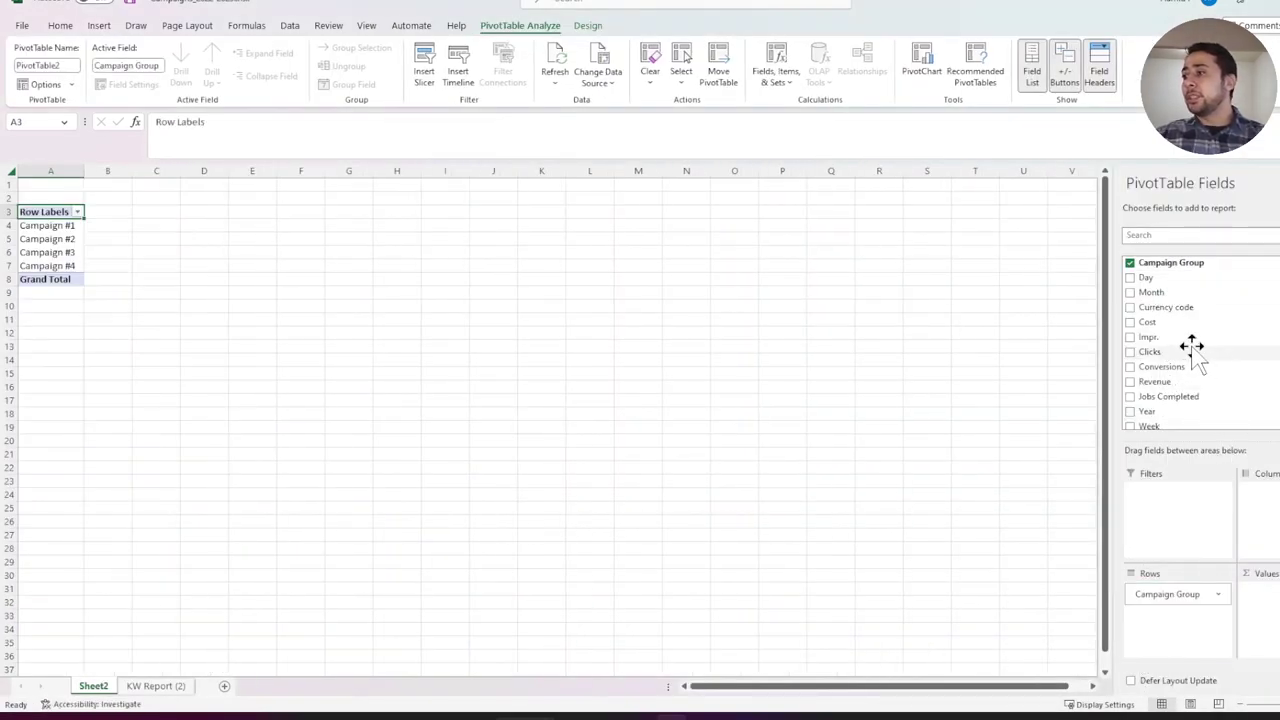
{"action": "left_click_drag", "start_coordinate": [1183, 324], "coordinate": [1272, 603]}
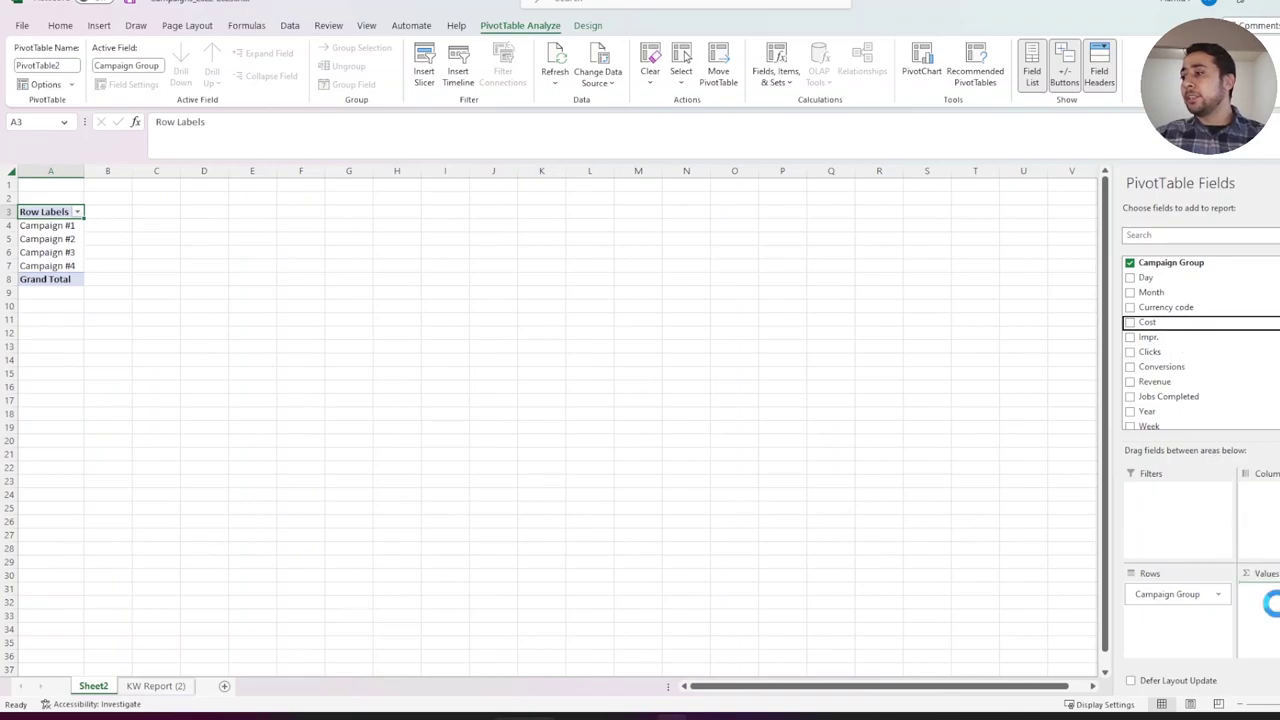
{"action": "left_click_drag", "start_coordinate": [1180, 380], "coordinate": [1276, 630]}
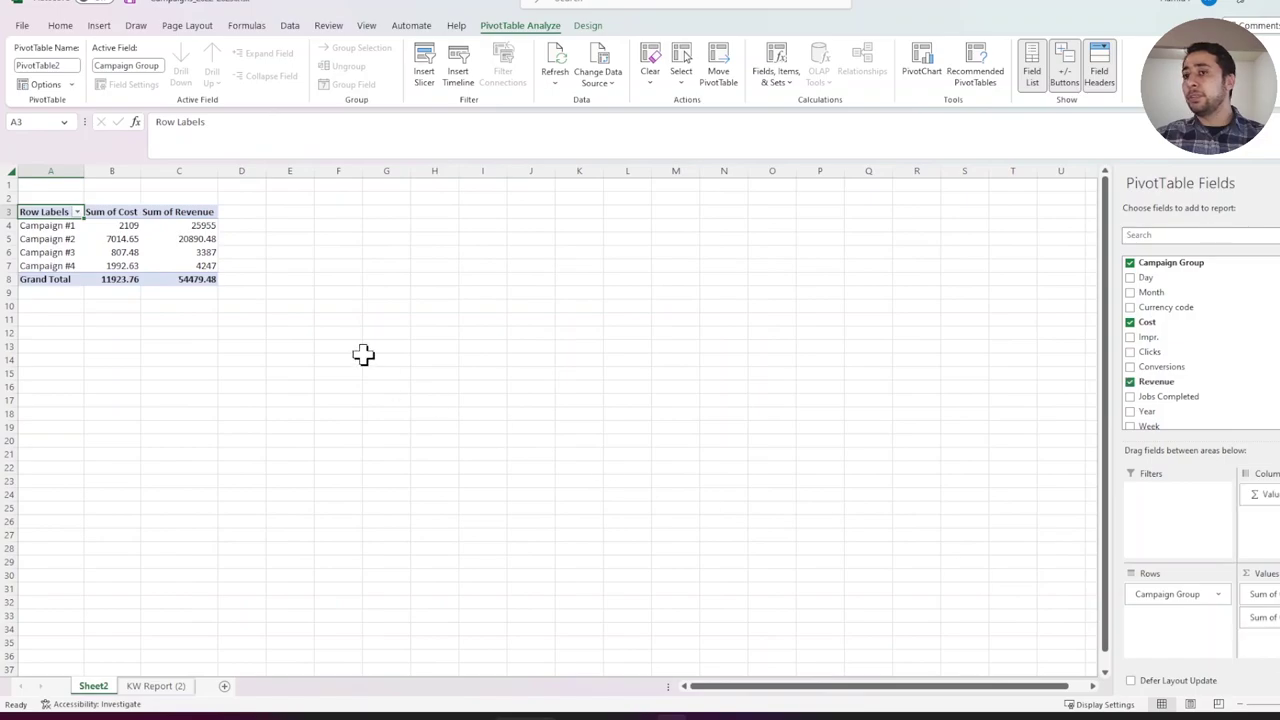
Step: Format the pivot's Cost and Revenue figures as currency with no decimal places
{"action": "left_click_drag", "start_coordinate": [128, 212], "coordinate": [182, 285]}
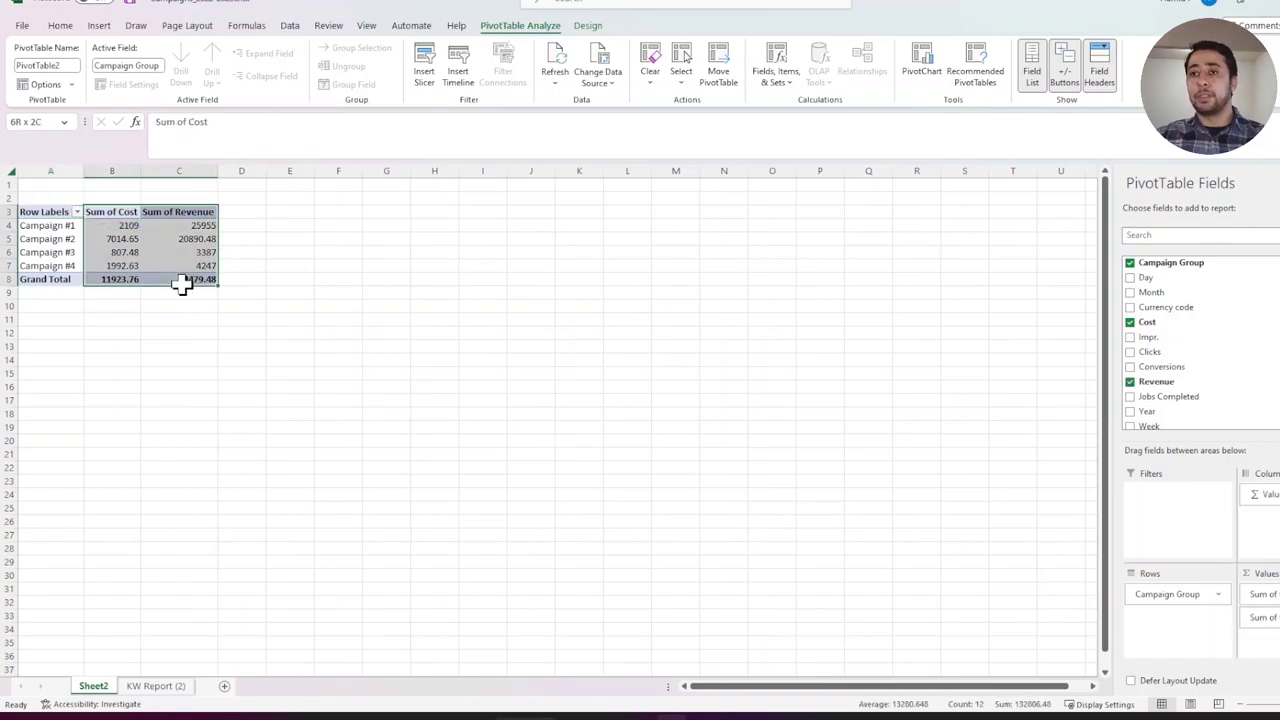
{"action": "left_click", "coordinate": [60, 25]}
{"action": "left_click", "coordinate": [649, 55]}
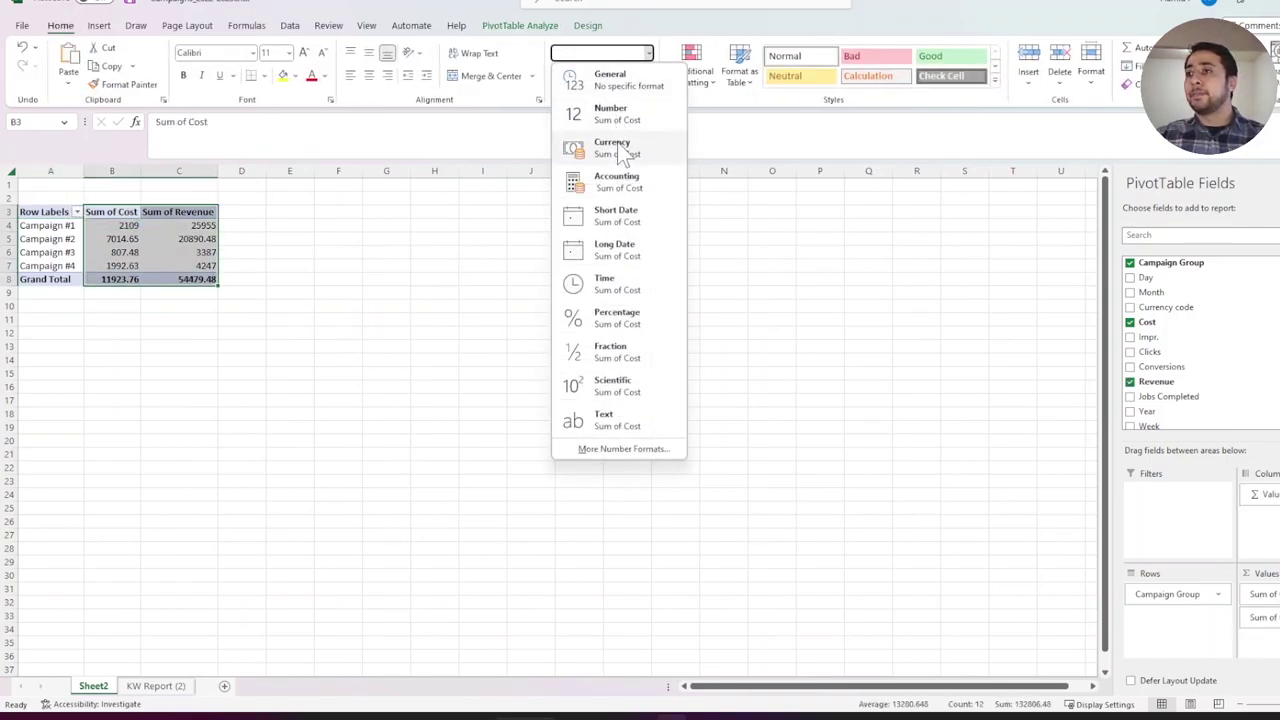
{"action": "left_click", "coordinate": [620, 143]}
{"action": "left_click", "coordinate": [646, 75]}
{"action": "left_click", "coordinate": [646, 75]}
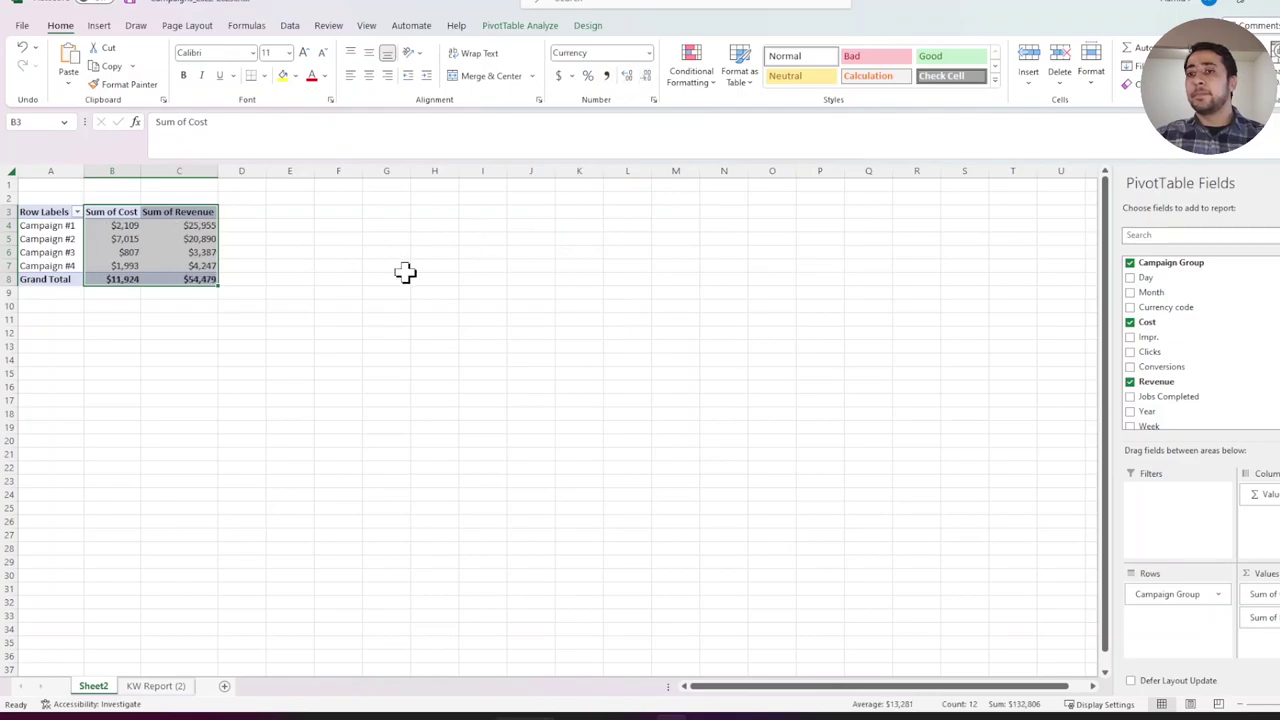
{"action": "left_click", "coordinate": [386, 265]}
{"action": "scroll", "coordinate": [386, 265], "scroll_direction": "up", "scroll_amount": 5}
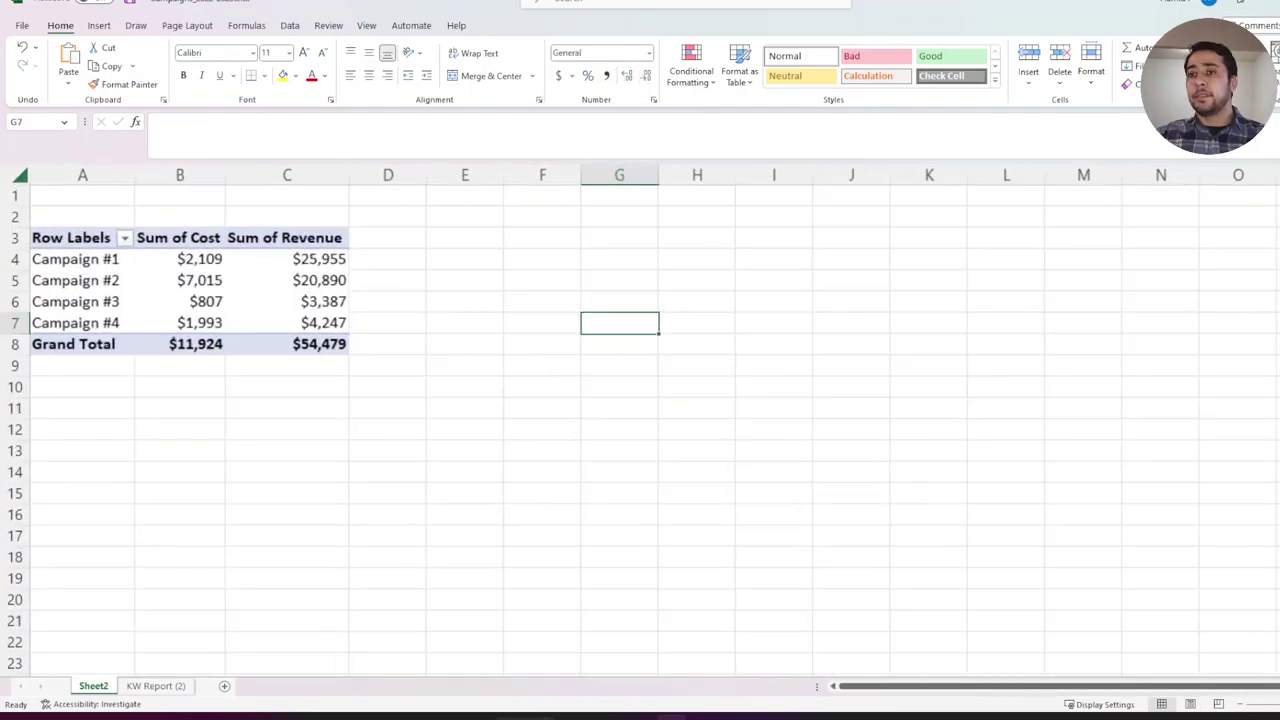
{"action": "left_click", "coordinate": [342, 355]}
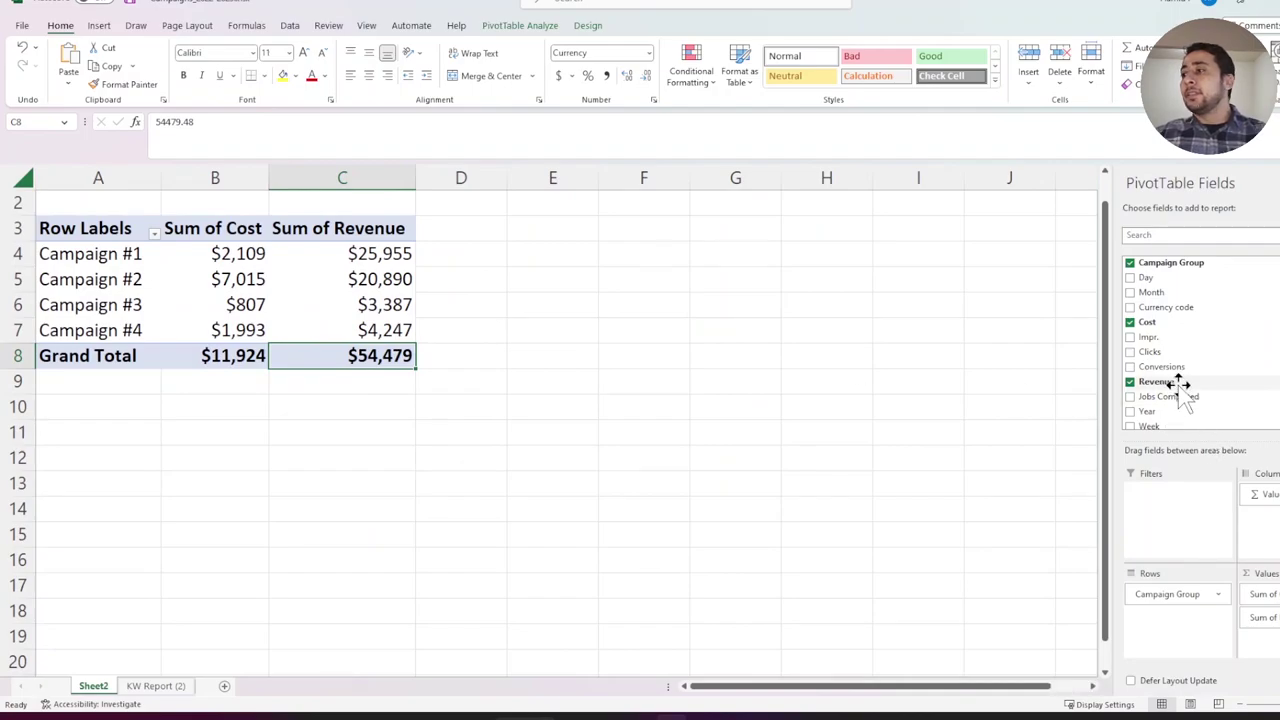
{"action": "left_click_drag", "start_coordinate": [1160, 280], "coordinate": [1163, 505]}
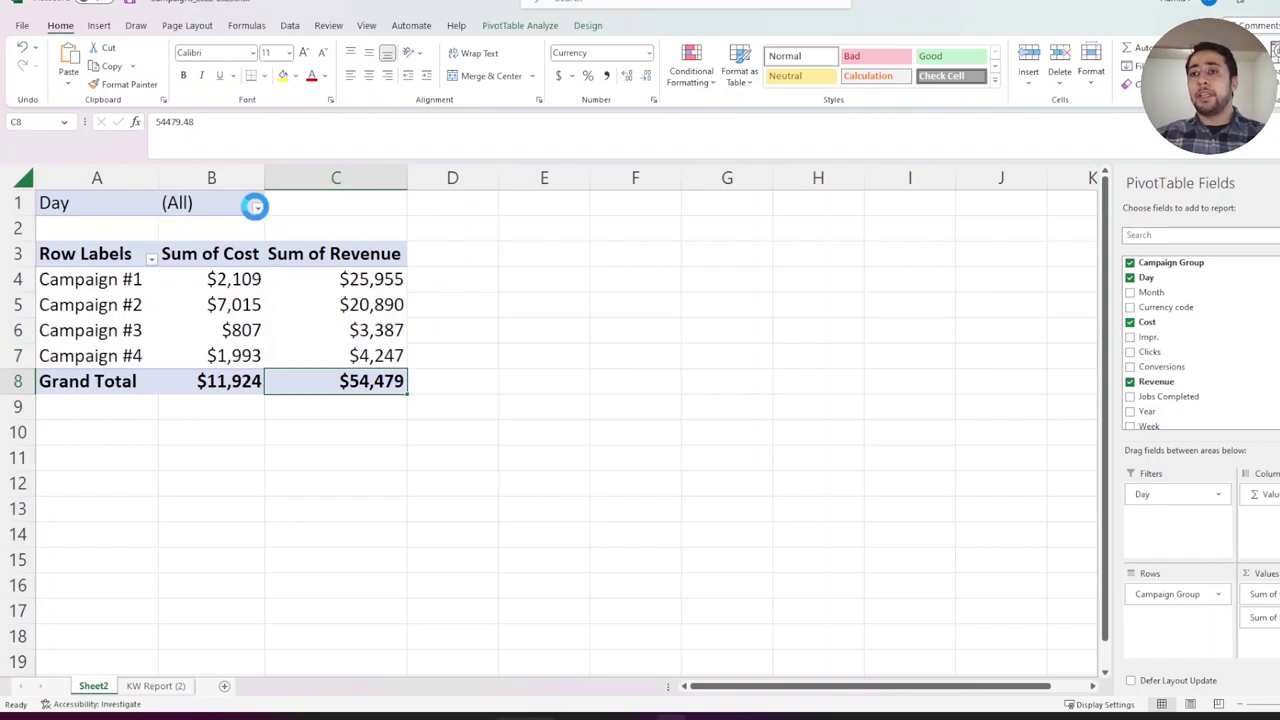
{"action": "left_click", "coordinate": [257, 208]}
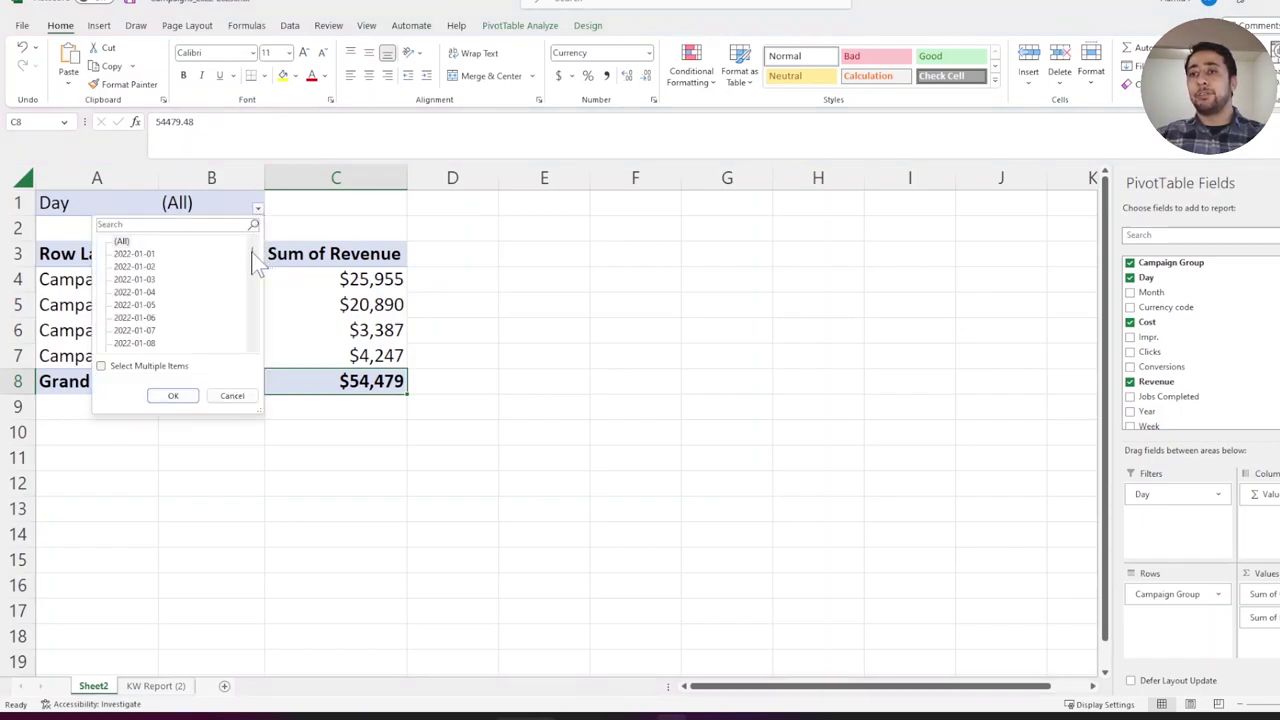
{"action": "left_click_drag", "start_coordinate": [253, 262], "coordinate": [214, 371]}
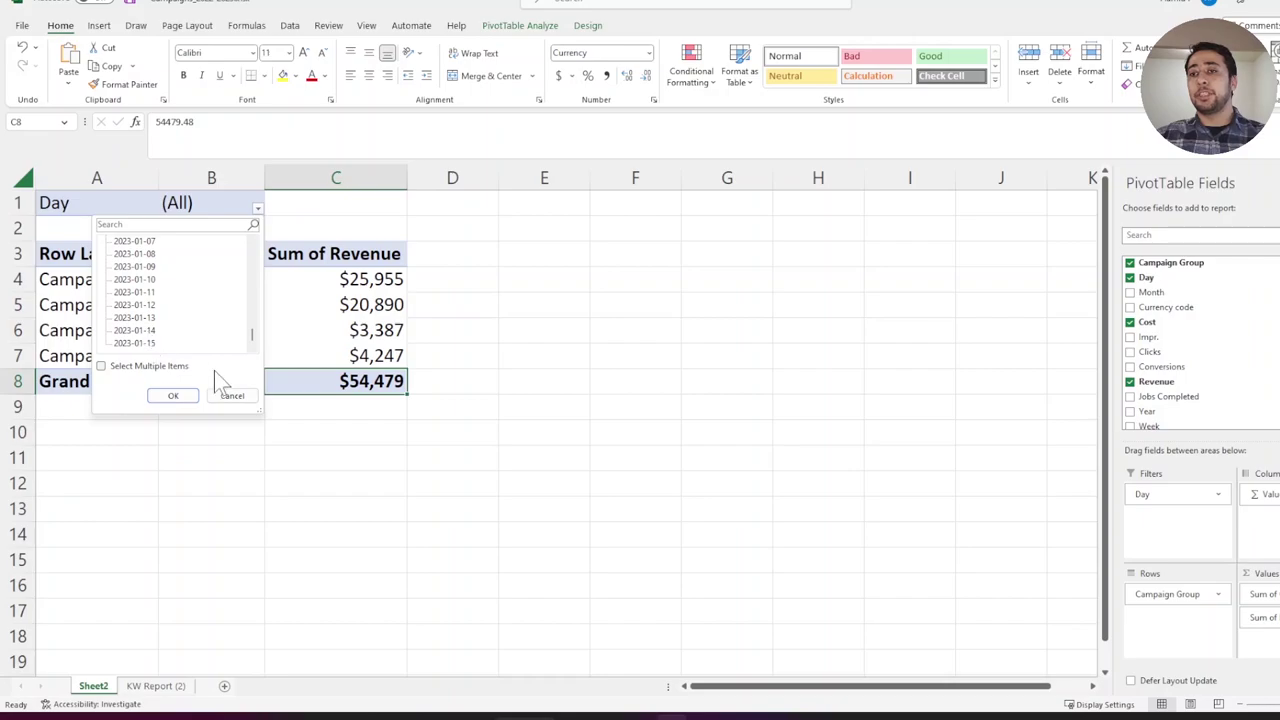
{"action": "left_click", "coordinate": [232, 396]}
{"action": "left_click", "coordinate": [402, 340]}
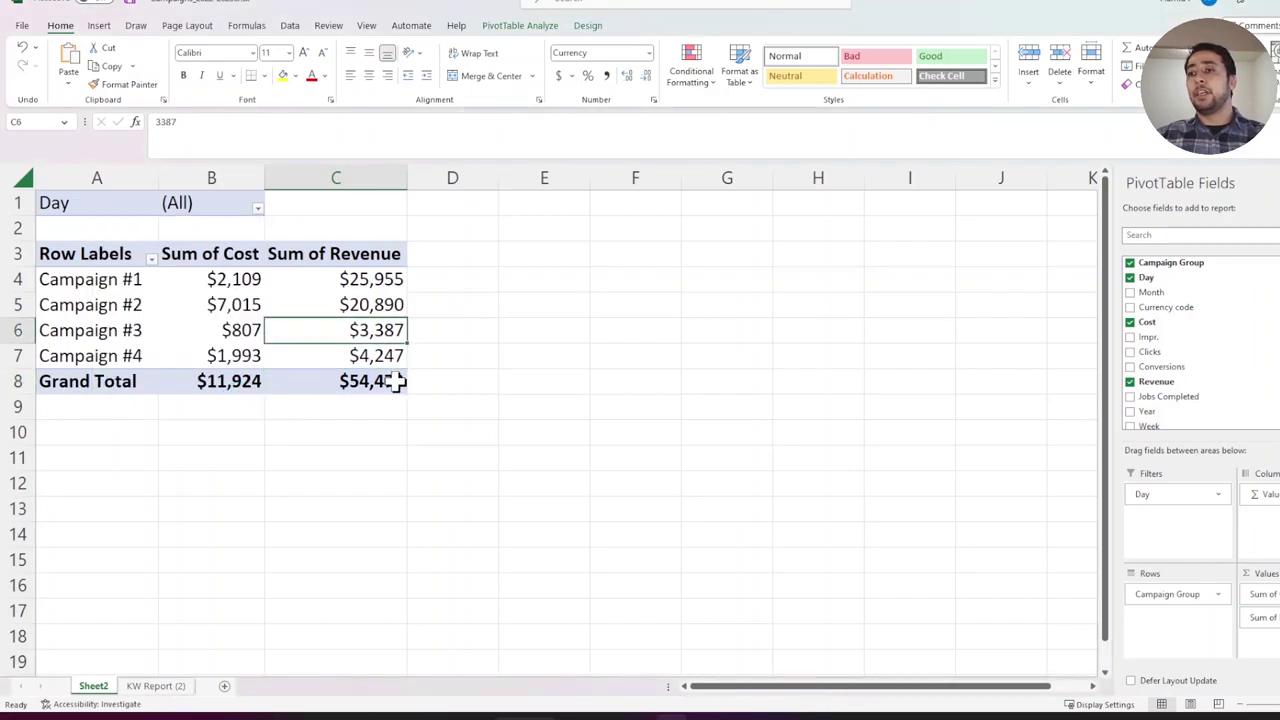
{"action": "left_click_drag", "start_coordinate": [397, 381], "coordinate": [115, 254]}
{"action": "scroll", "coordinate": [214, 297], "scroll_direction": "down", "scroll_amount": 1}
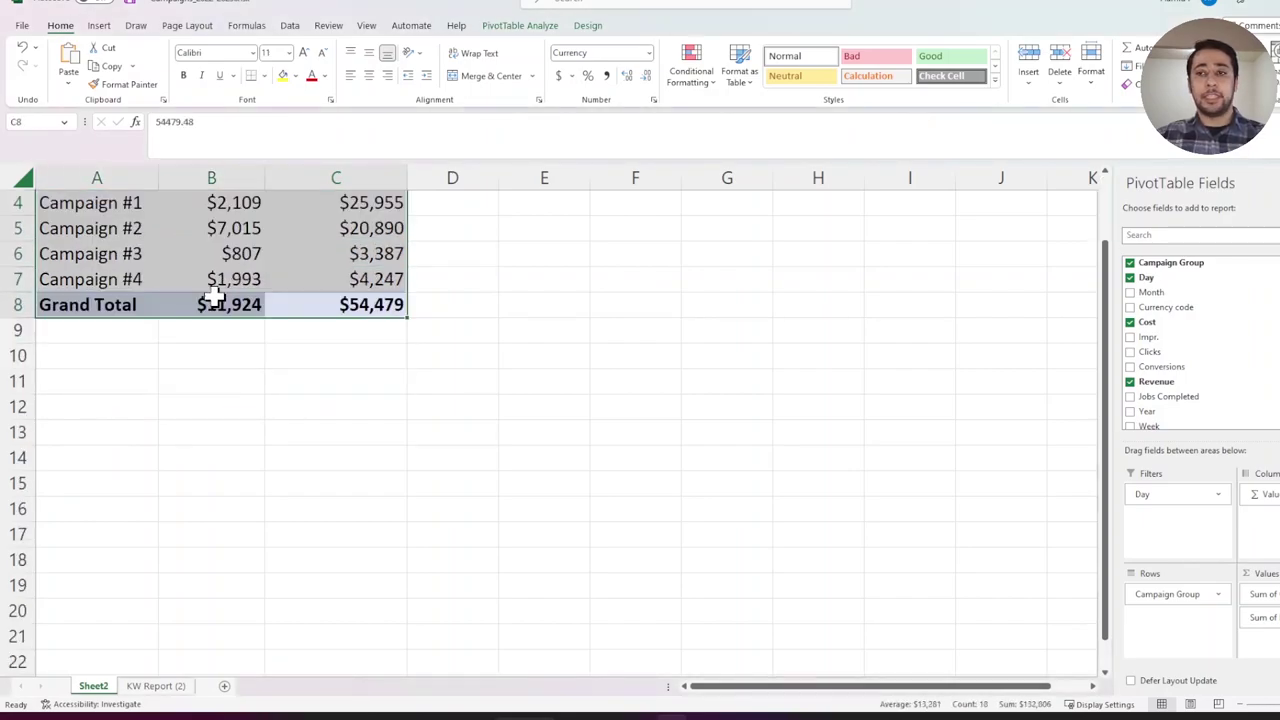
{"action": "scroll", "coordinate": [223, 297], "scroll_direction": "up", "scroll_amount": 1}
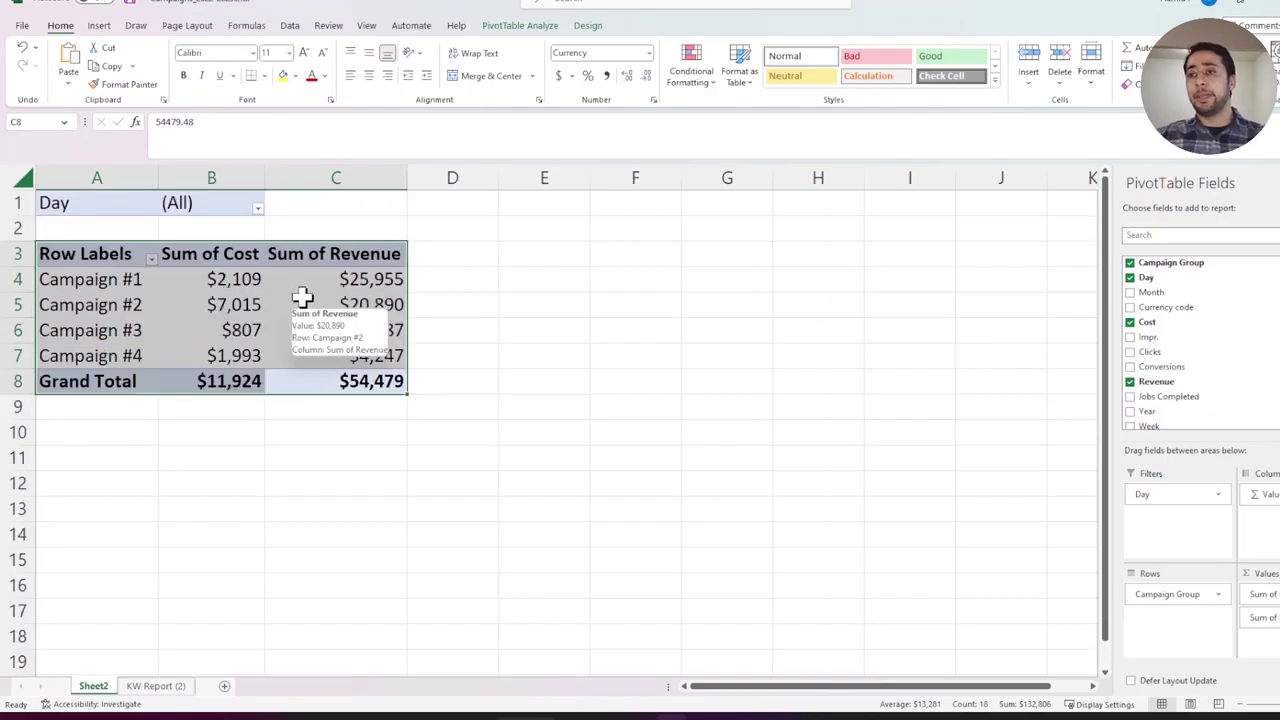
{"action": "left_click", "coordinate": [285, 304]}
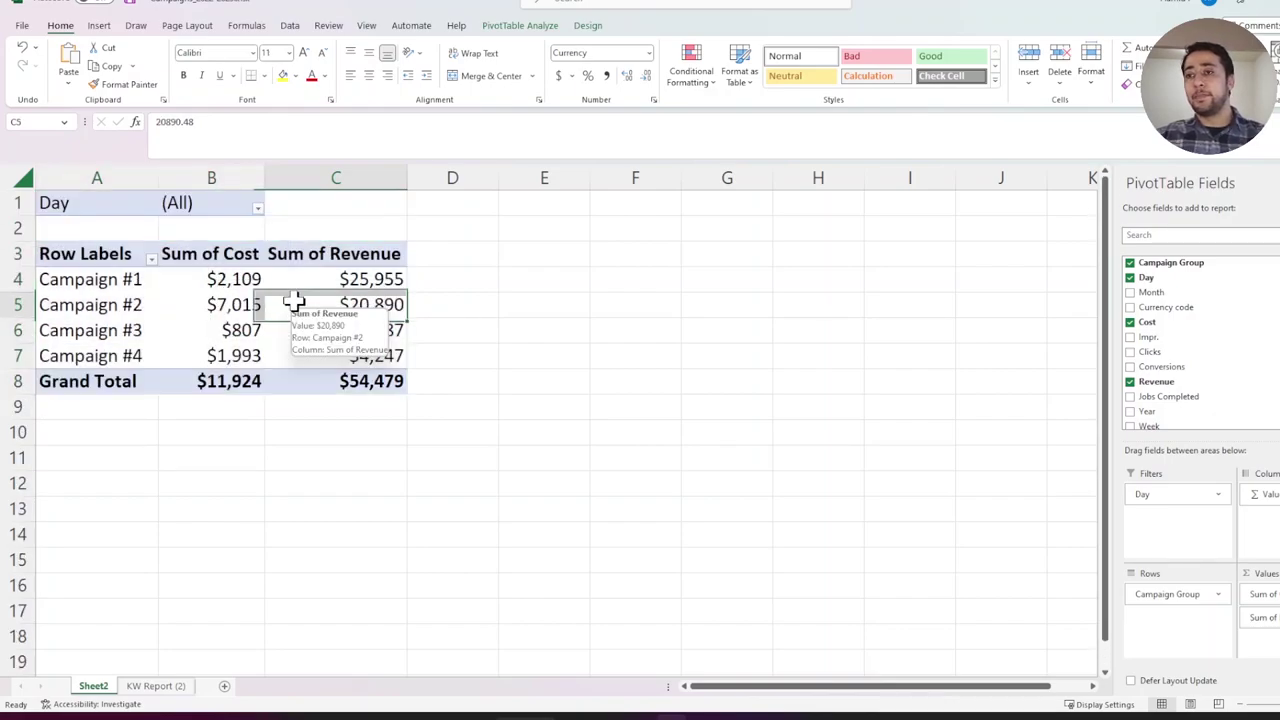
{"action": "left_click", "coordinate": [256, 209]}
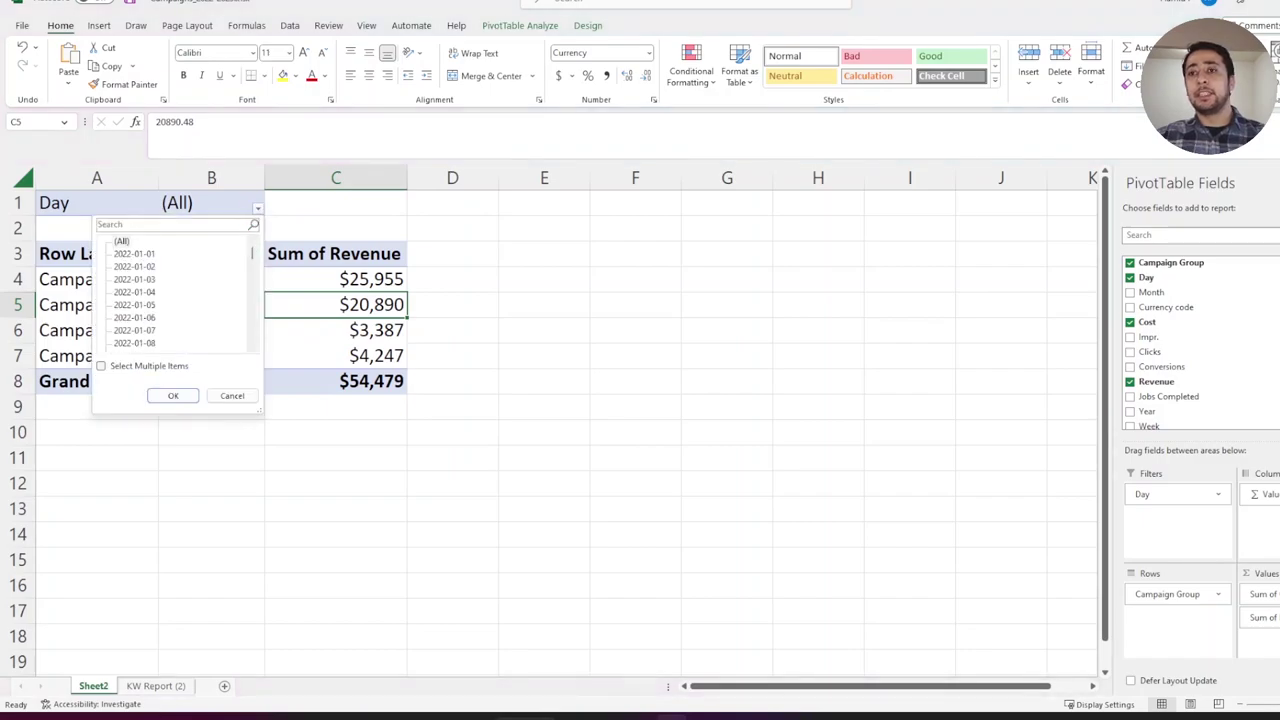
{"action": "left_click", "coordinate": [103, 368]}
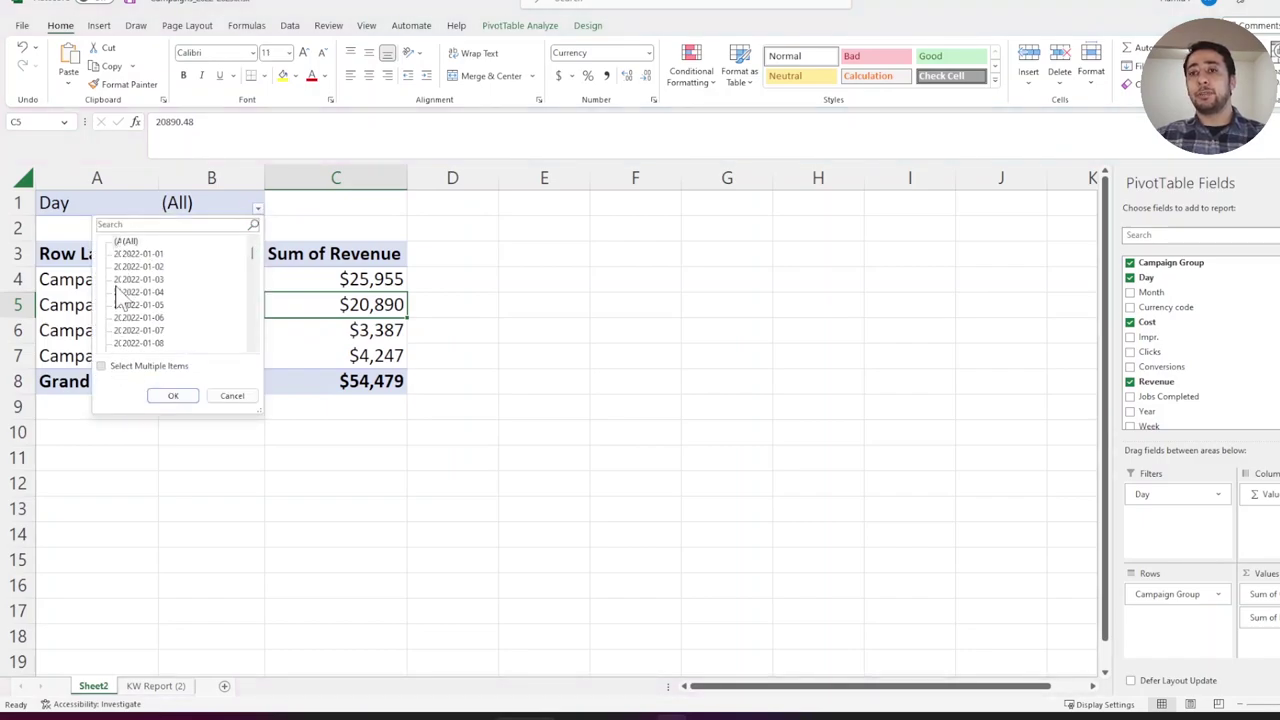
{"action": "left_click", "coordinate": [117, 242]}
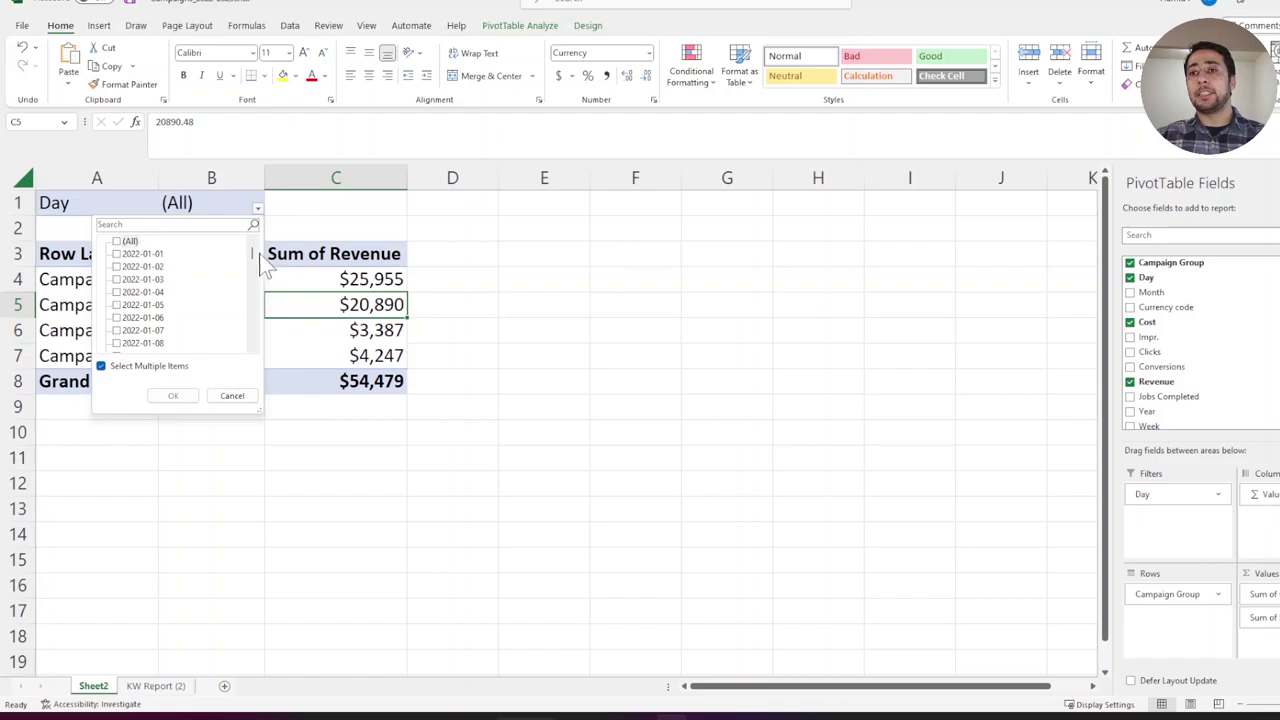
{"action": "left_click_drag", "start_coordinate": [253, 256], "coordinate": [251, 348]}
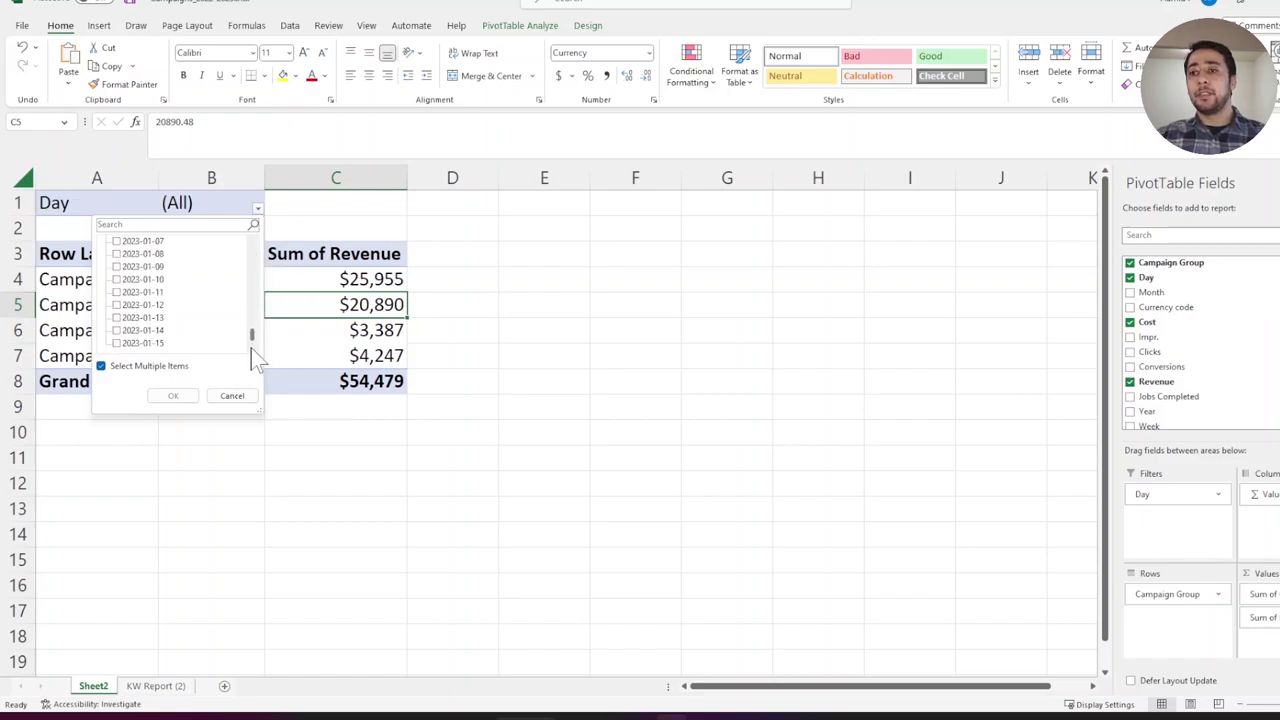
{"action": "left_click", "coordinate": [116, 343]}
{"action": "left_click", "coordinate": [117, 330]}
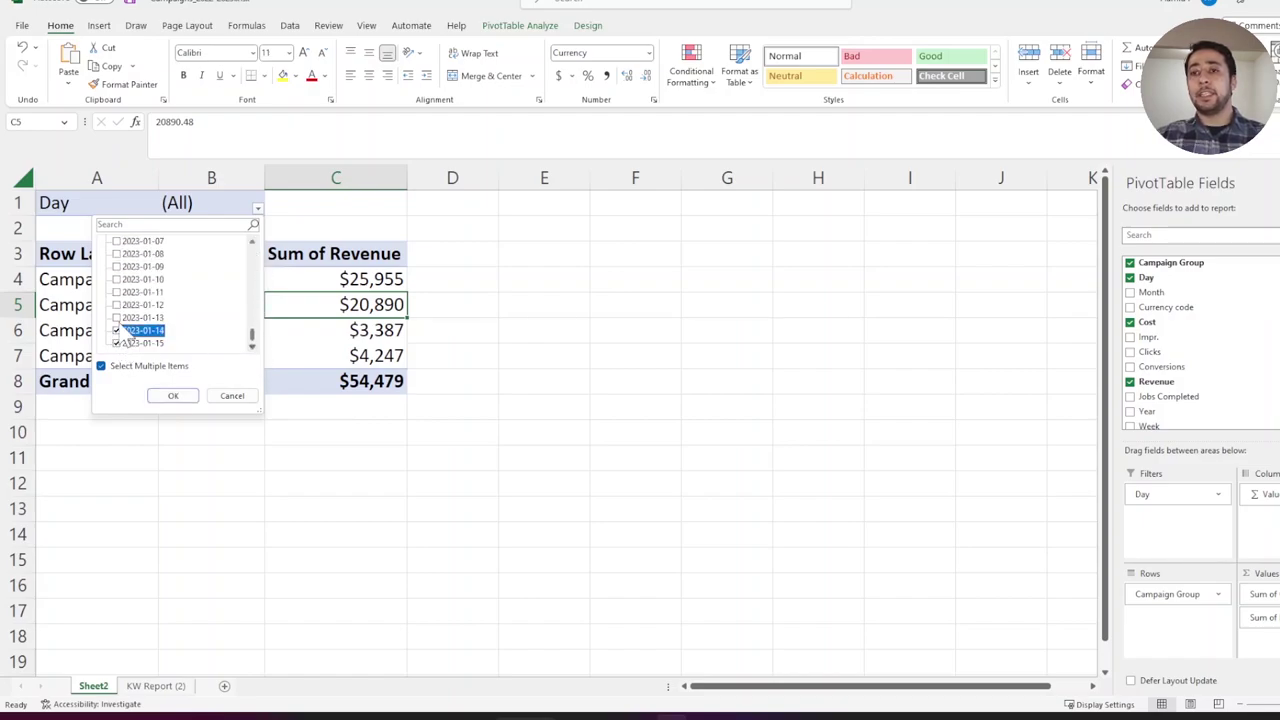
{"action": "left_click", "coordinate": [117, 317]}
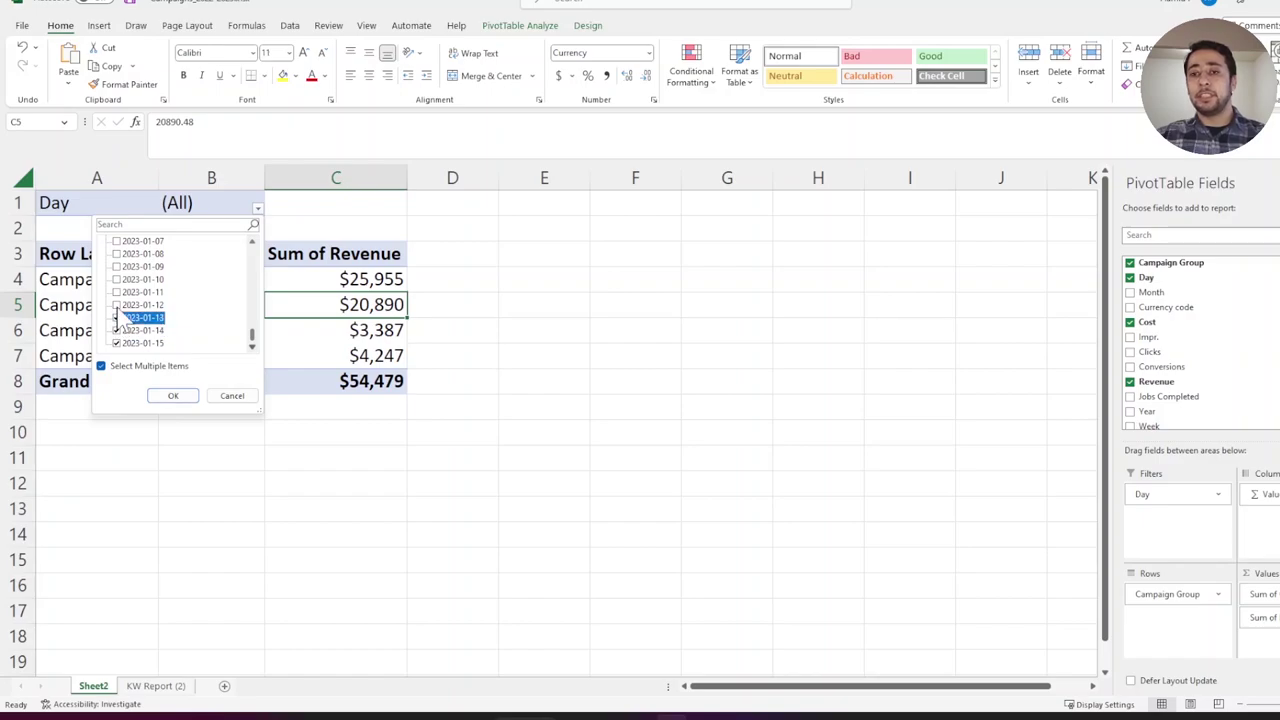
{"action": "left_click", "coordinate": [117, 304]}
{"action": "left_click", "coordinate": [117, 292]}
{"action": "left_click", "coordinate": [116, 279]}
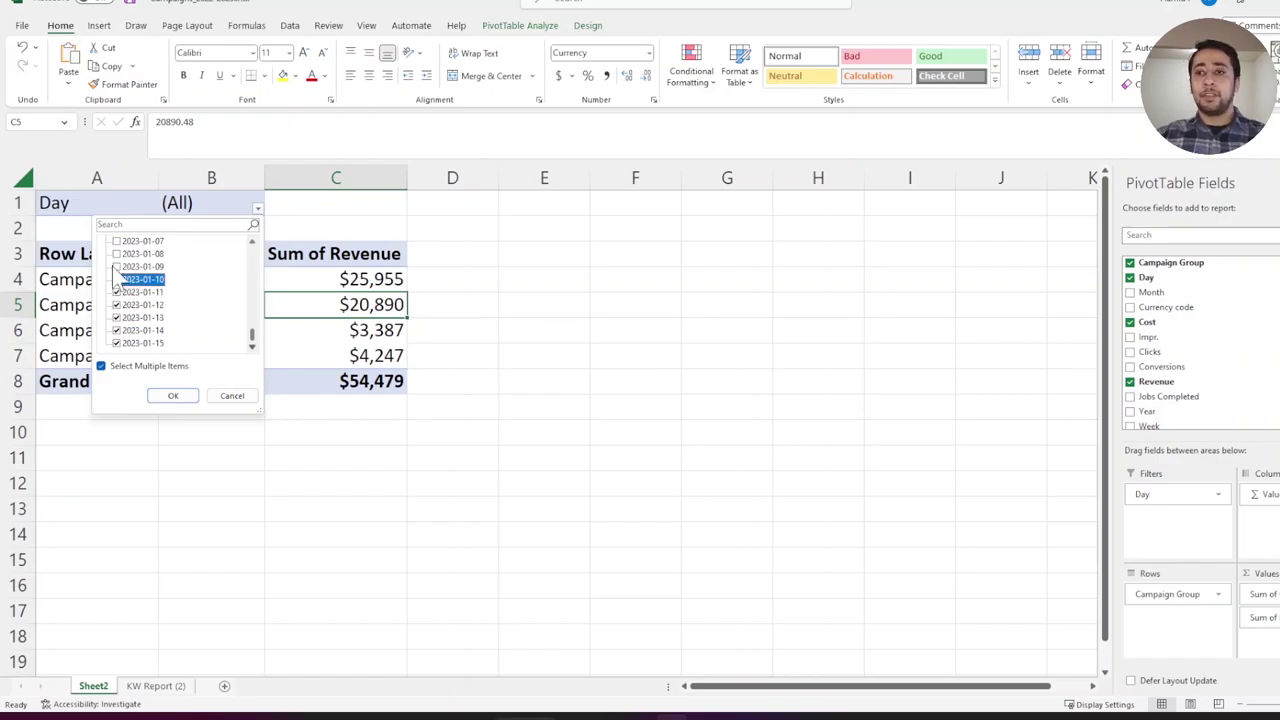
{"action": "left_click", "coordinate": [116, 266]}
{"action": "left_click", "coordinate": [116, 254]}
{"action": "left_click", "coordinate": [116, 241]}
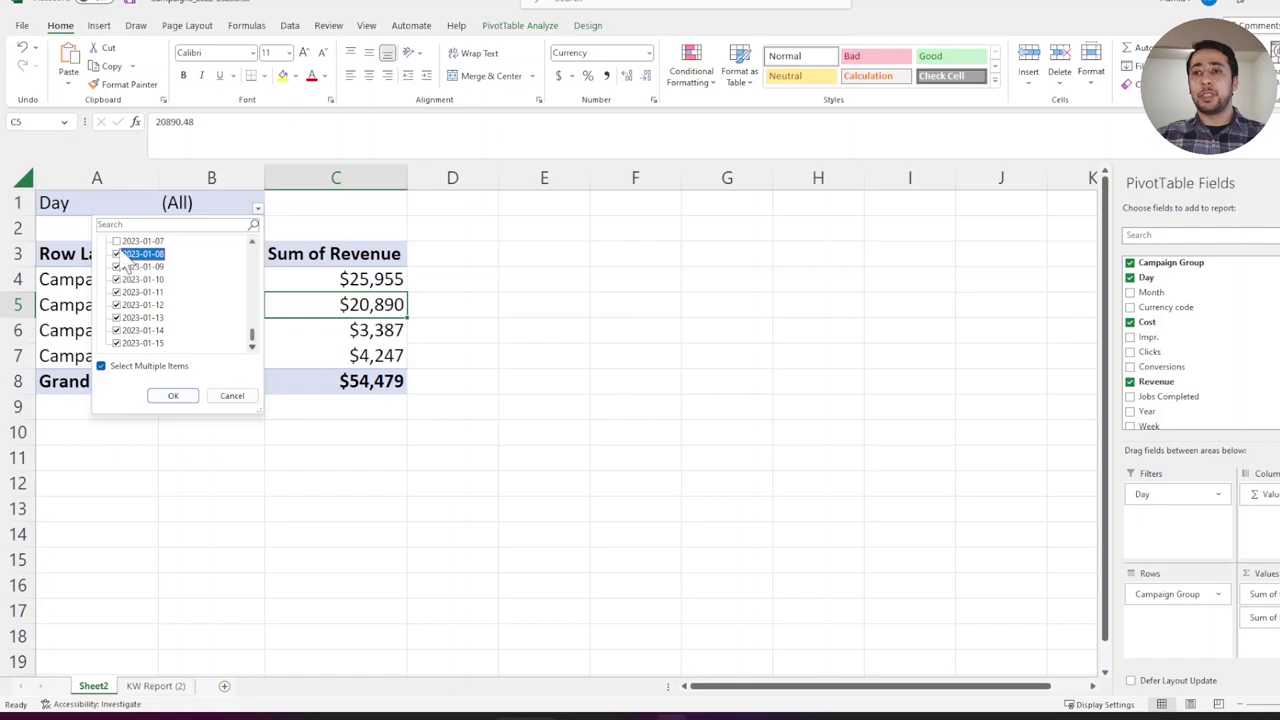
{"action": "scroll", "coordinate": [166, 286], "scroll_direction": "up", "scroll_amount": 1}
{"action": "scroll", "coordinate": [165, 295], "scroll_direction": "up", "scroll_amount": 1}
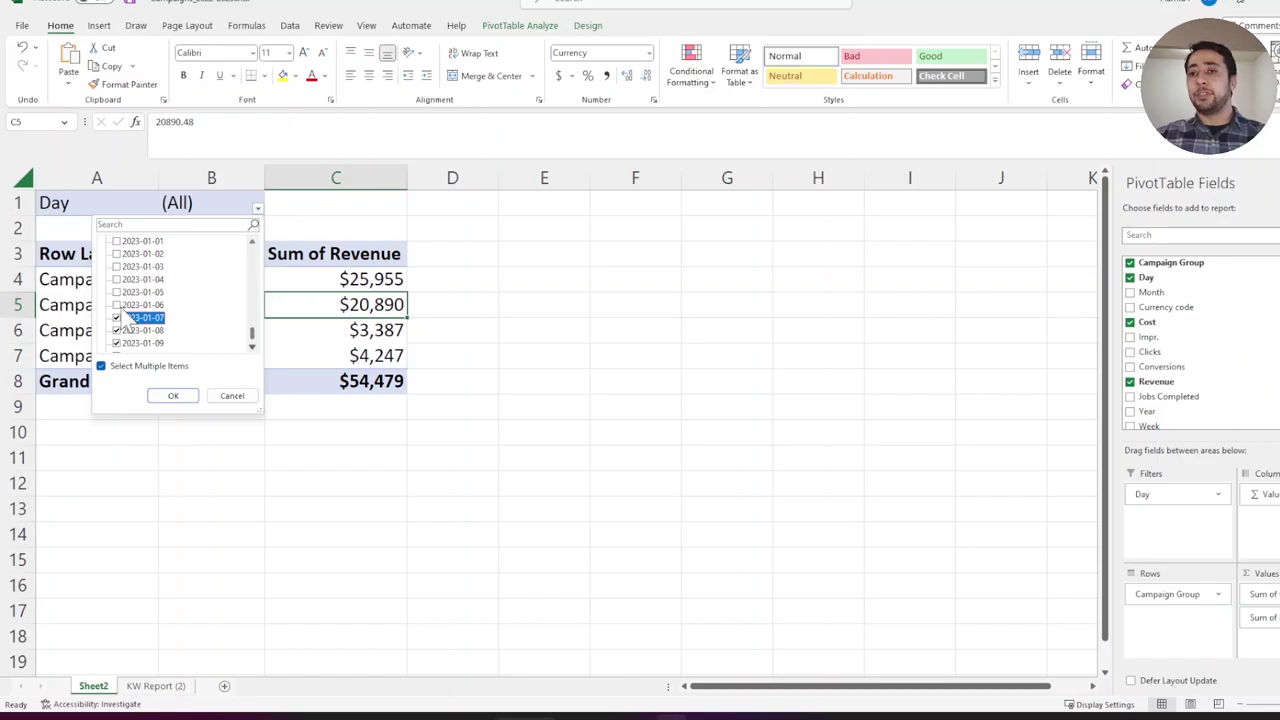
{"action": "left_click", "coordinate": [221, 398]}
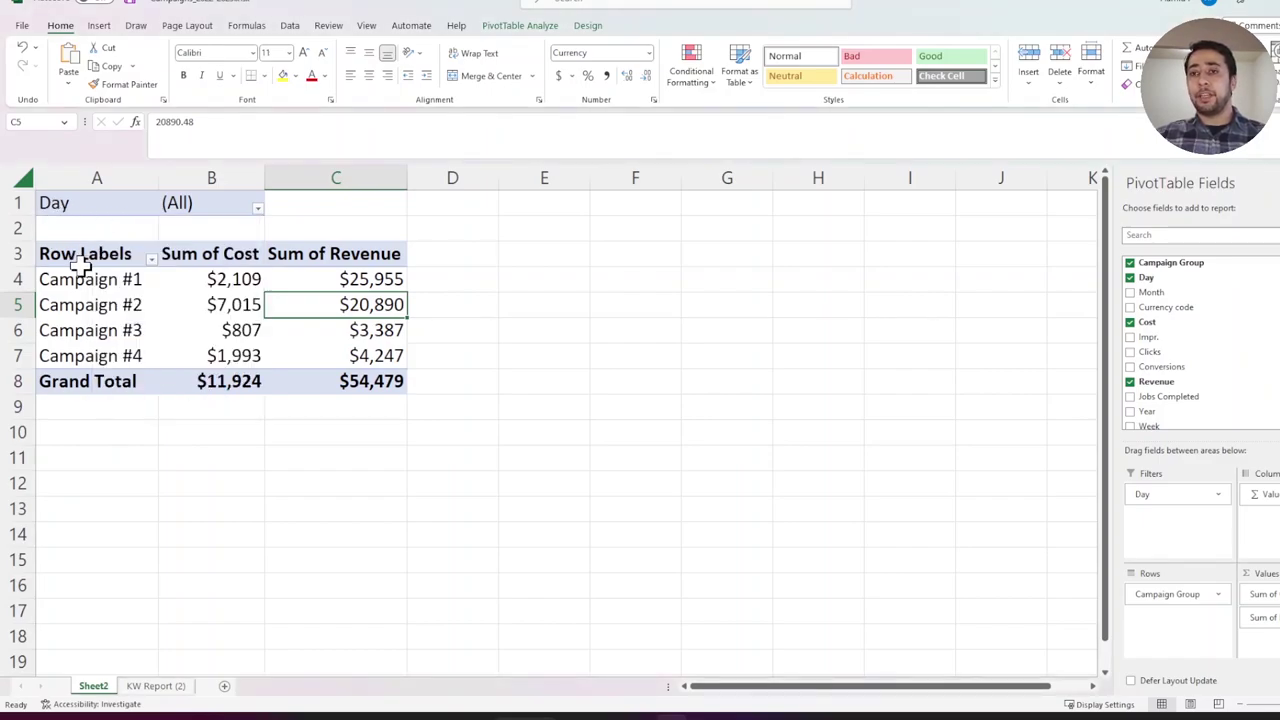
{"action": "left_click", "coordinate": [197, 282]}
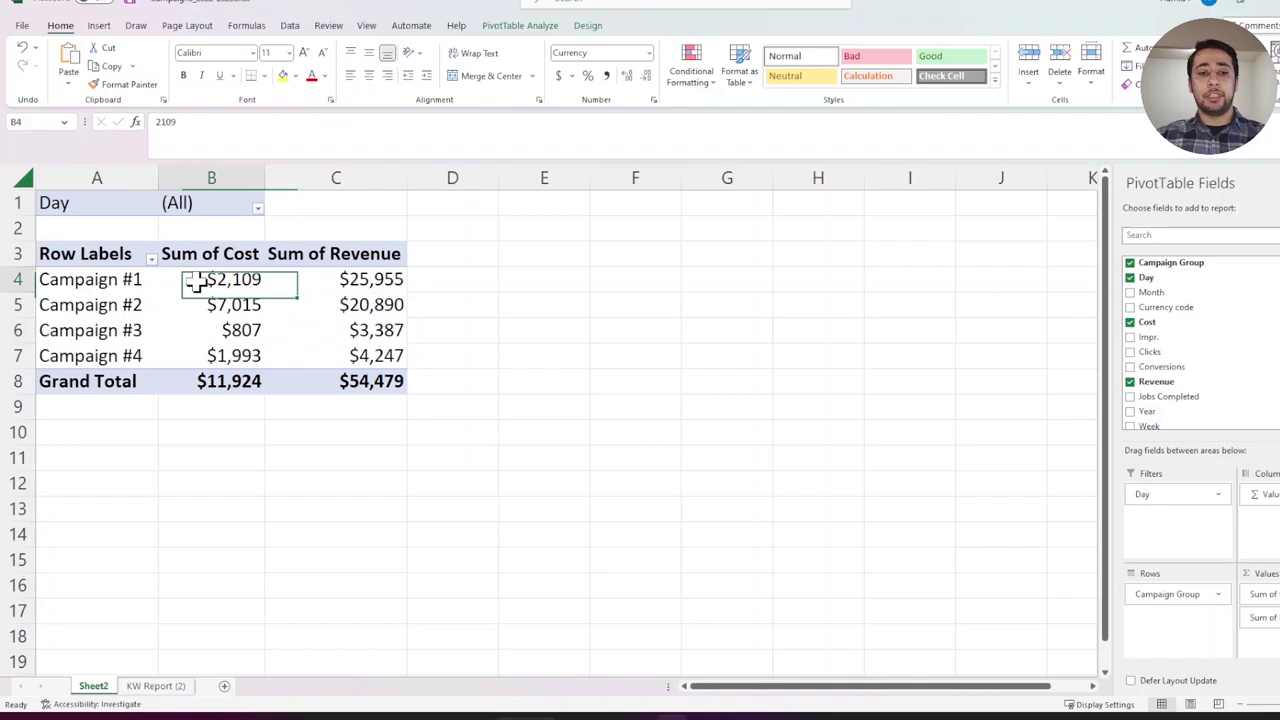
Step: Enter the heading 'Past 30 Days' in cell M1 of the KW Report (2) sheet
{"action": "left_click", "coordinate": [164, 688]}
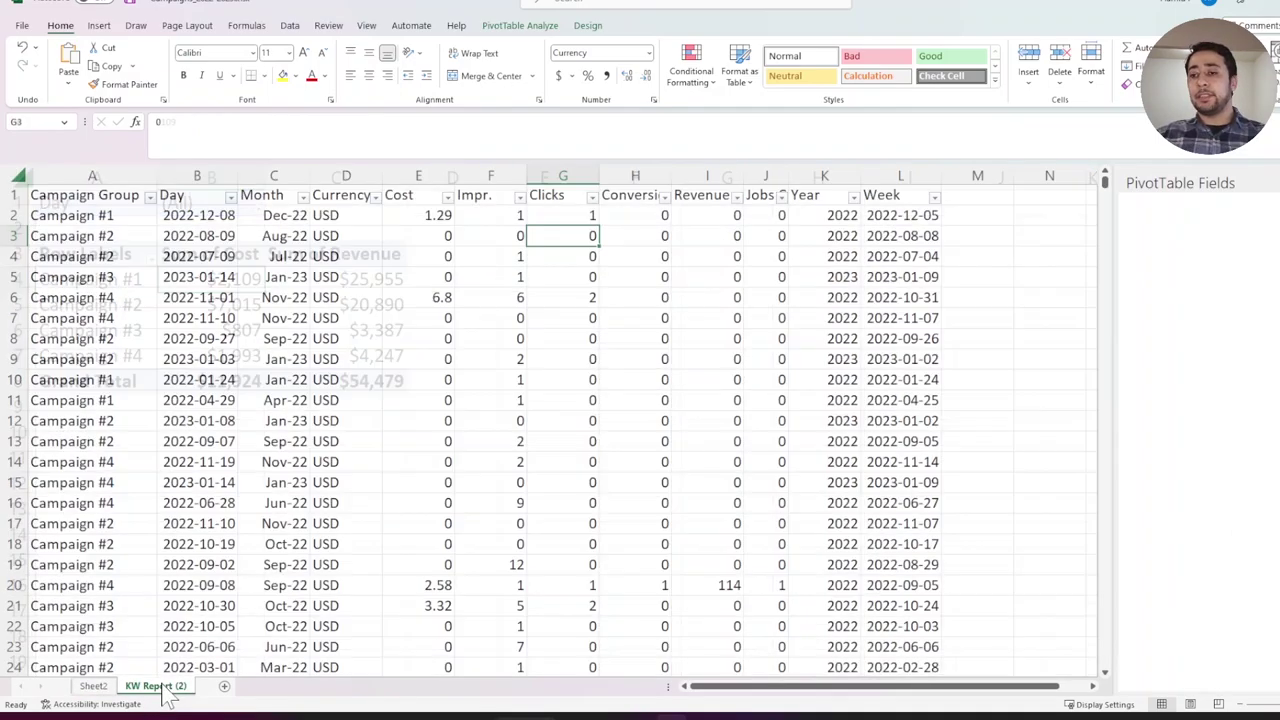
{"action": "left_click", "coordinate": [979, 198]}
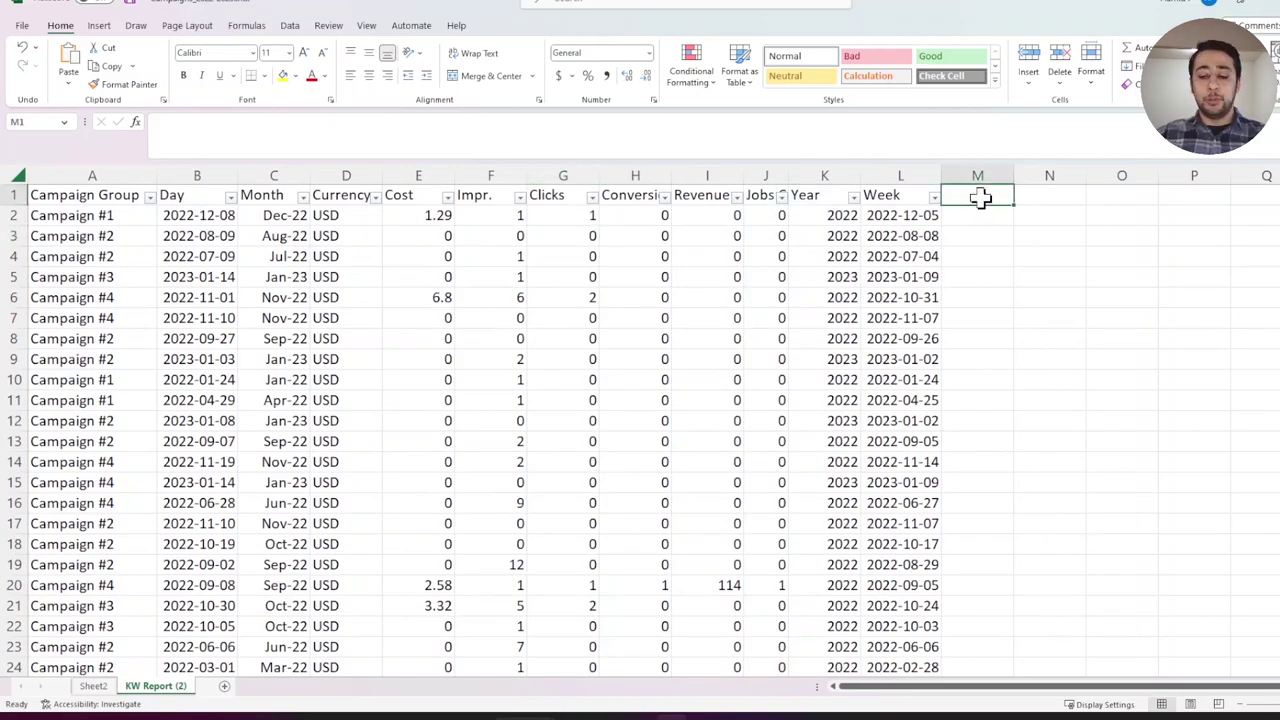
{"action": "type", "text": "Past"}
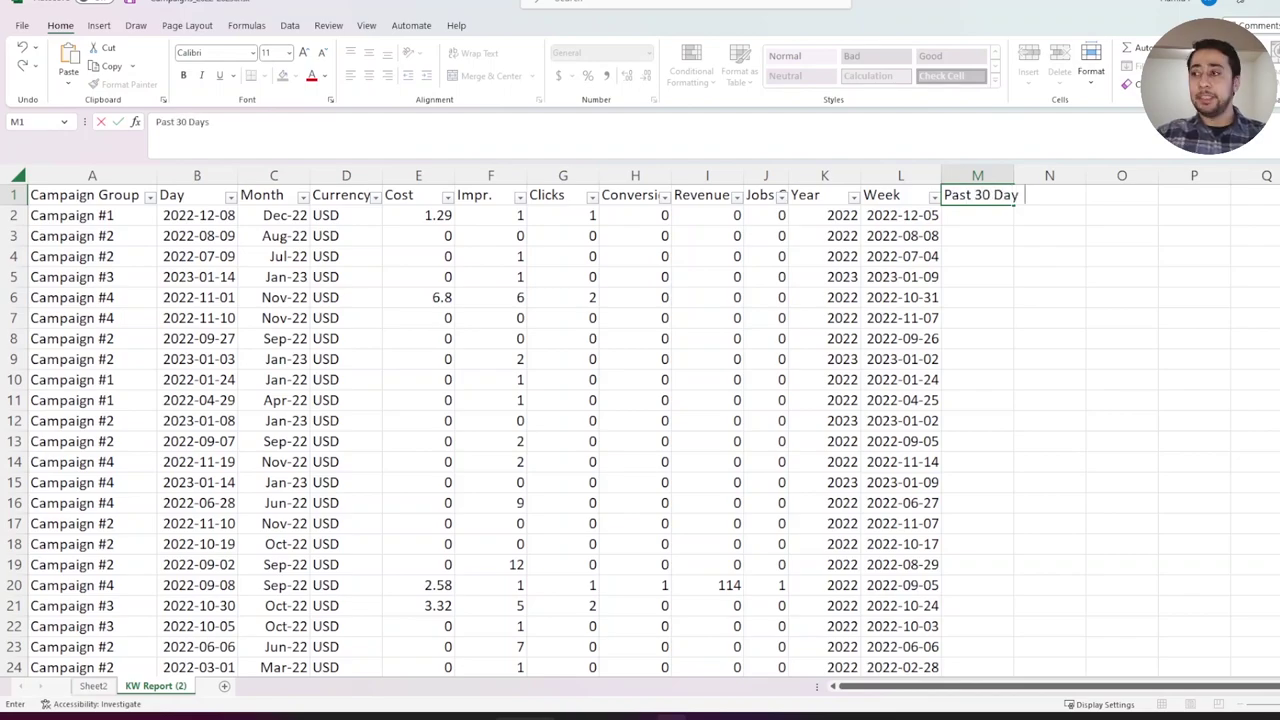
{"action": "type", "text": " 30 Days"}
{"action": "left_click", "coordinate": [976, 218]}
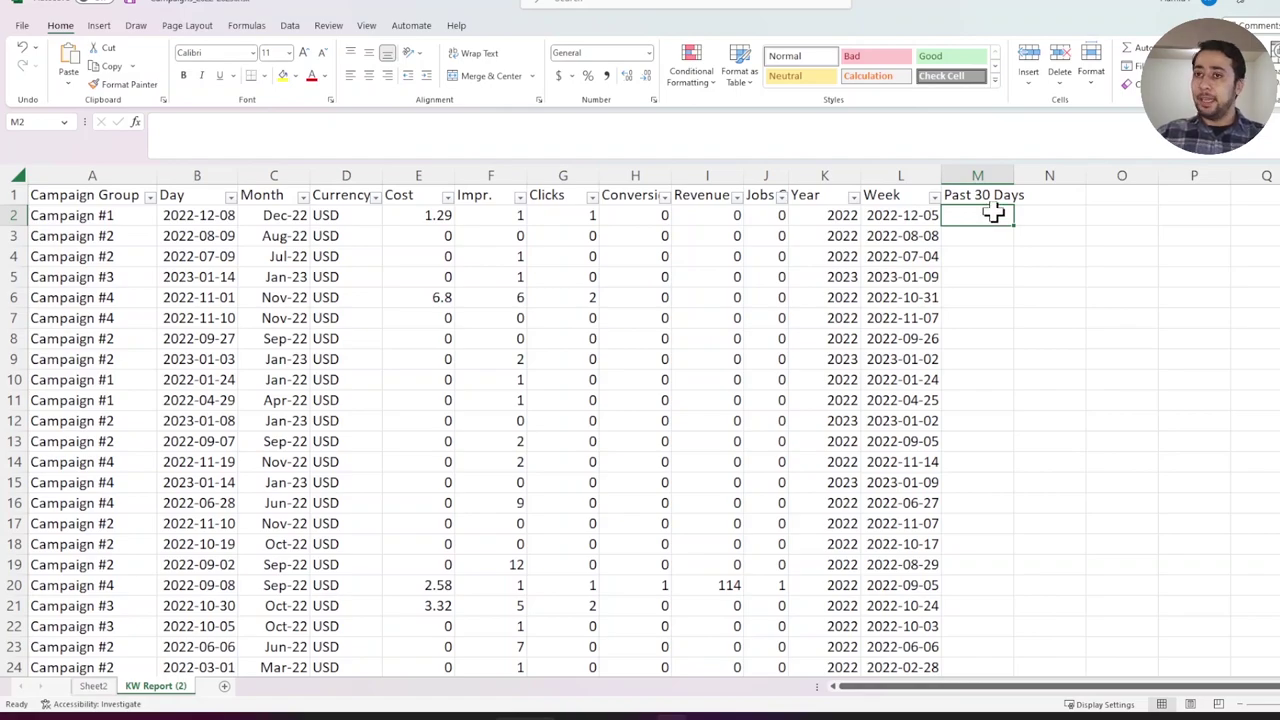
Step: Enter =AND(B2>=(TODAY()-30),B2<TODAY()) in M2 to flag Day dates from the last 30 days
{"action": "type", "text": "=A"}
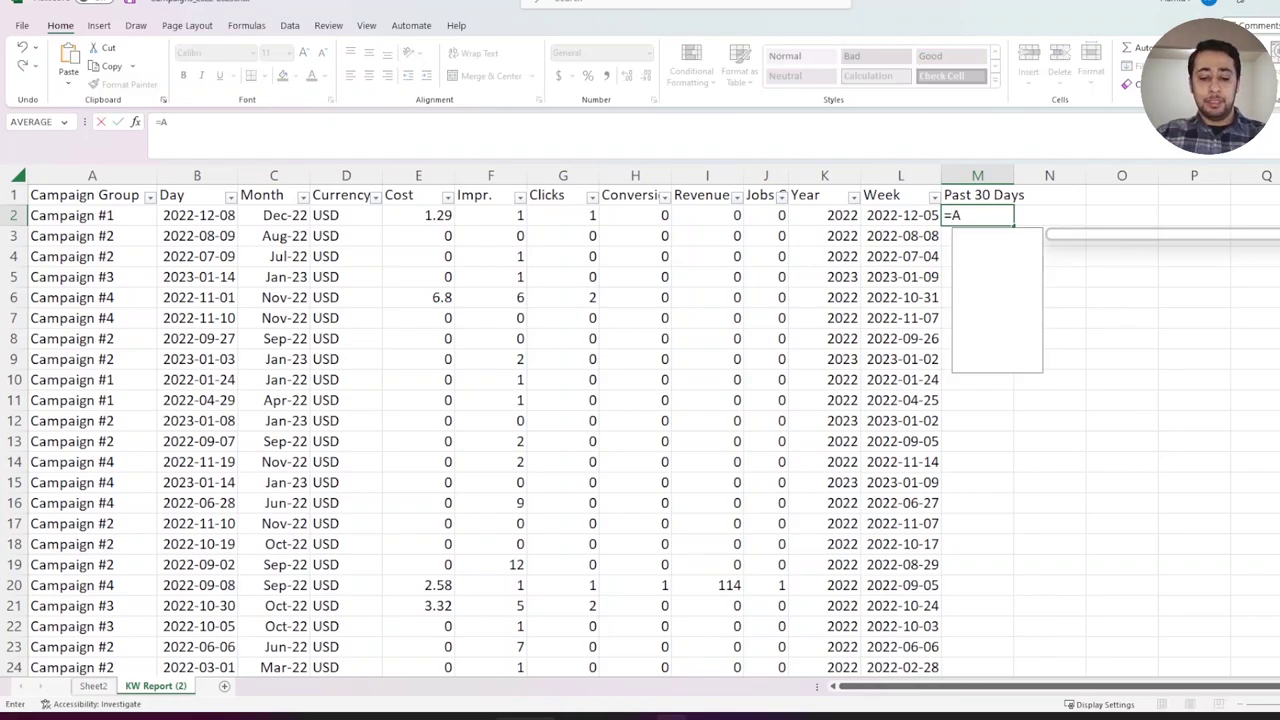
{"action": "type", "text": "ND("}
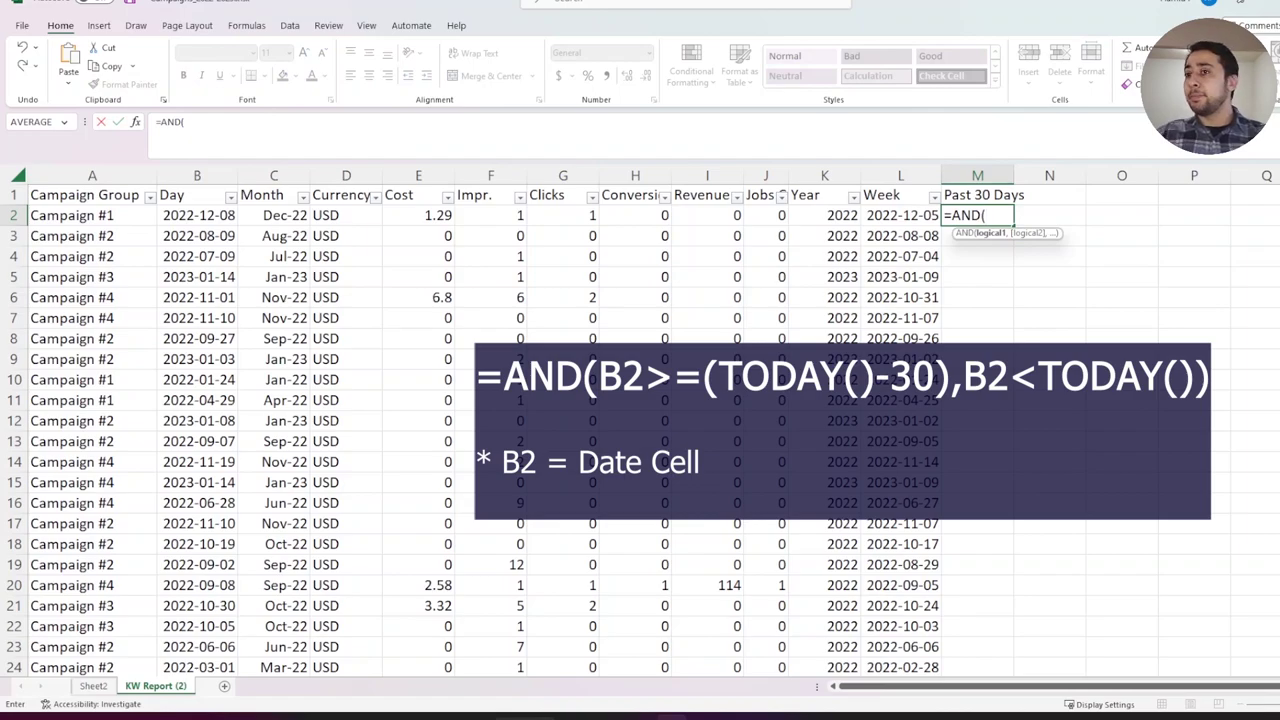
{"action": "left_click", "coordinate": [208, 218]}
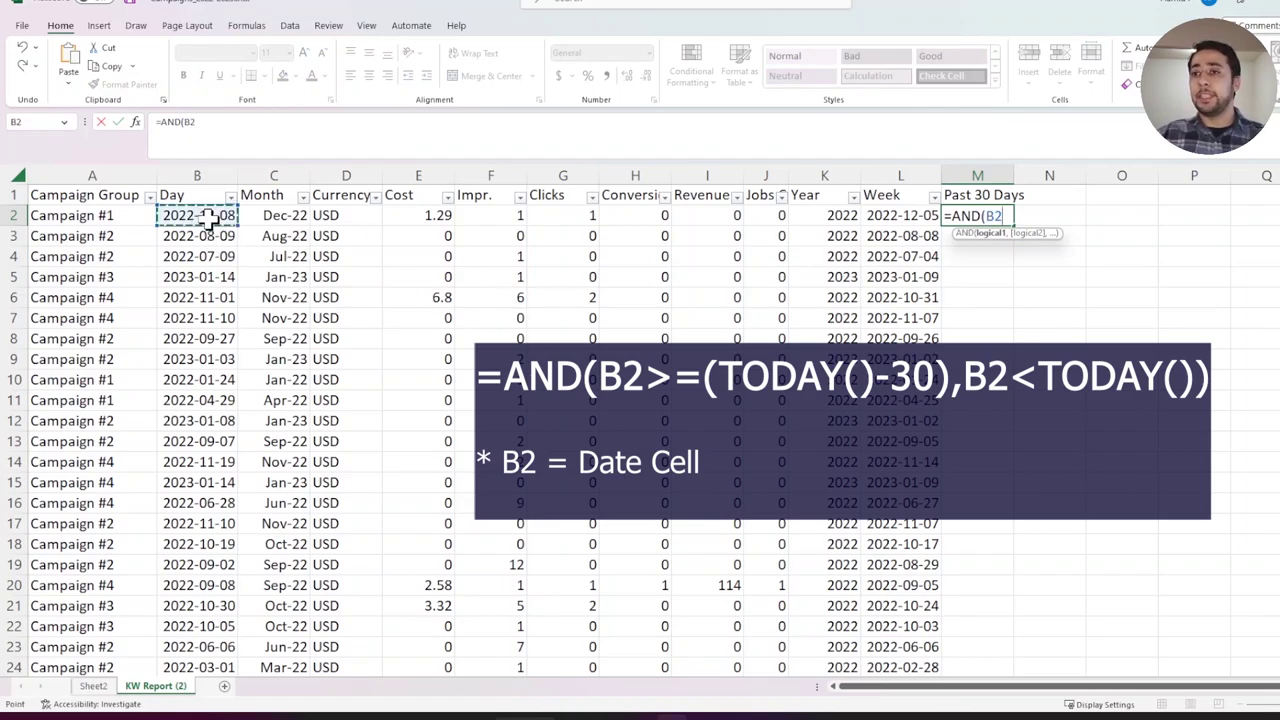
{"action": "left_click", "coordinate": [988, 220]}
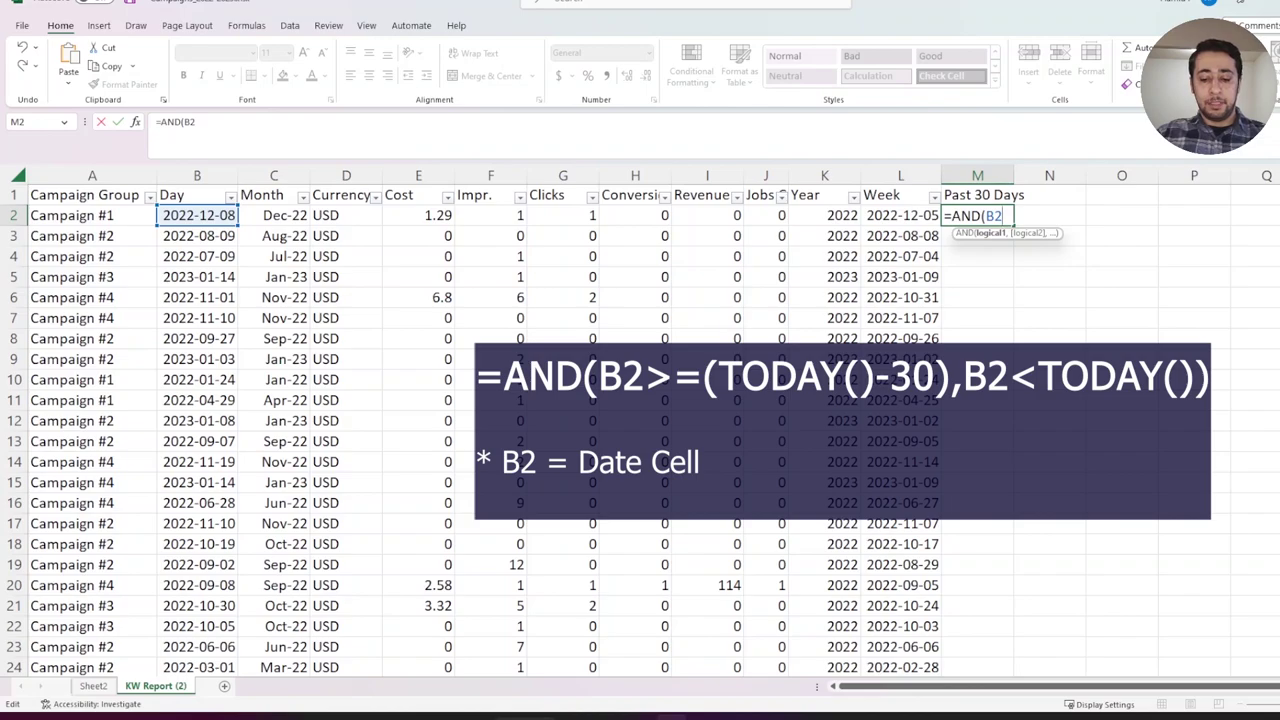
{"action": "type", "text": ">"}
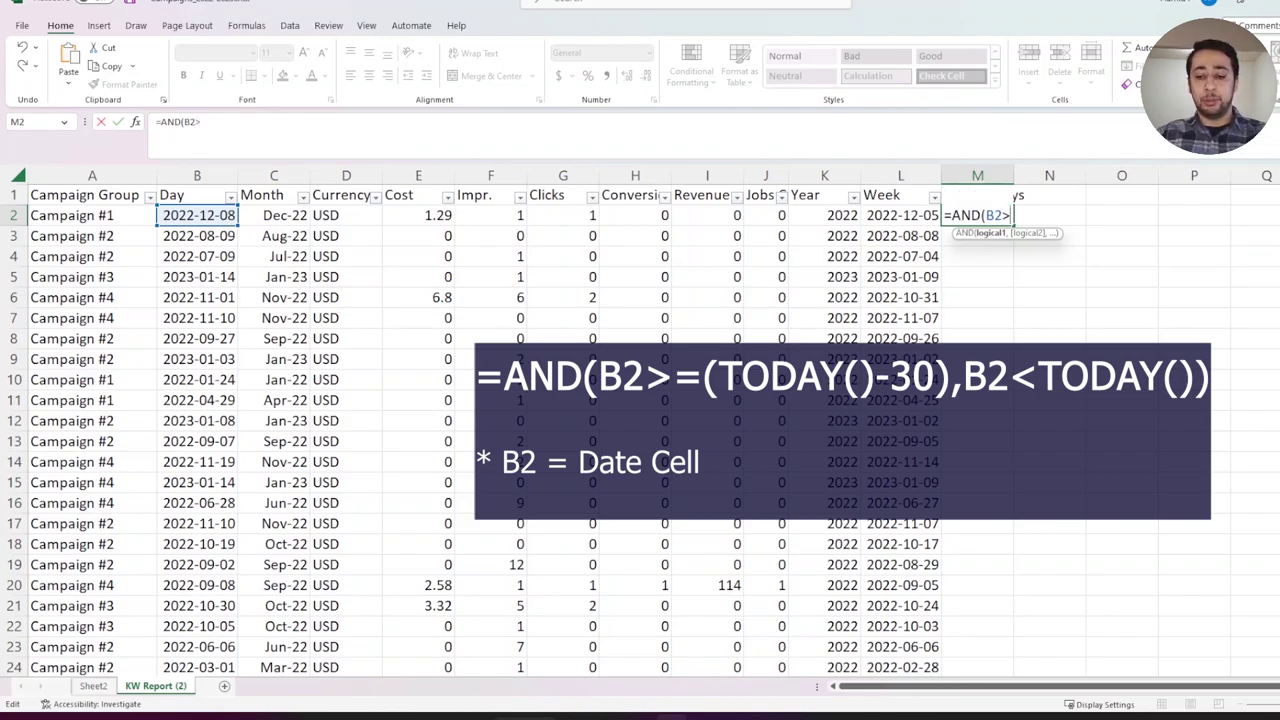
{"action": "type", "text": "+"}
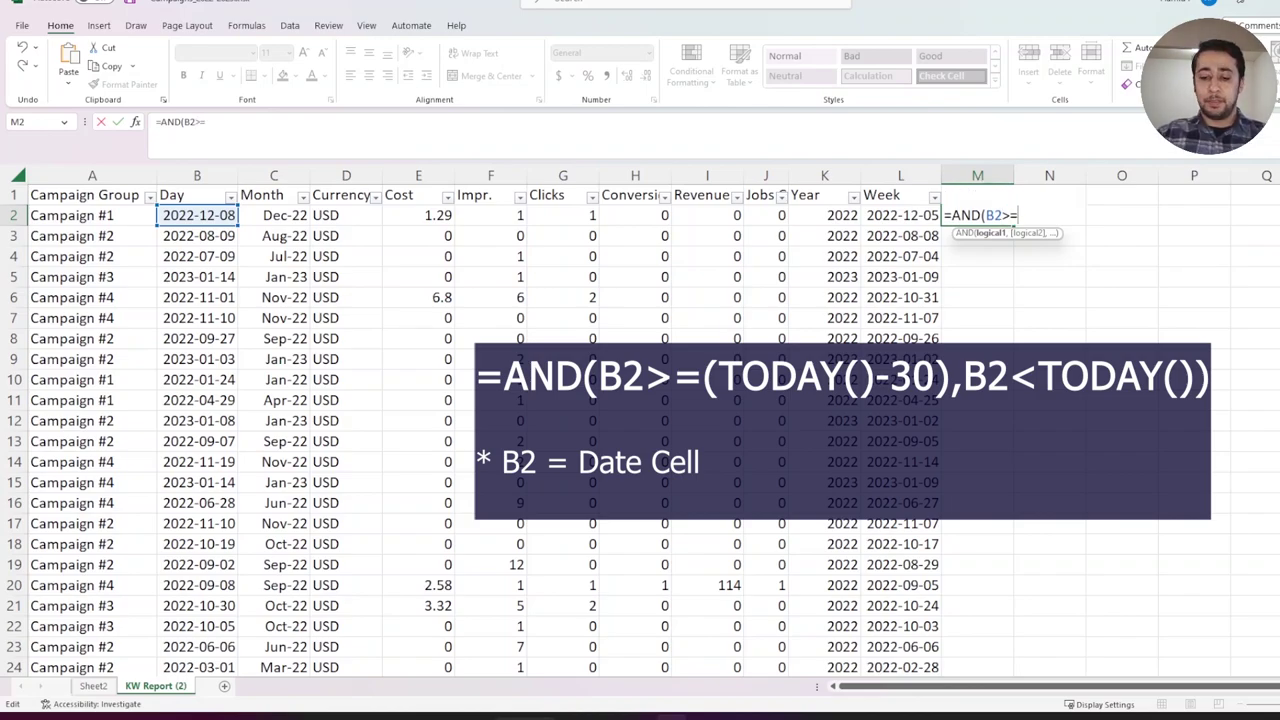
{"action": "type", "text": "("}
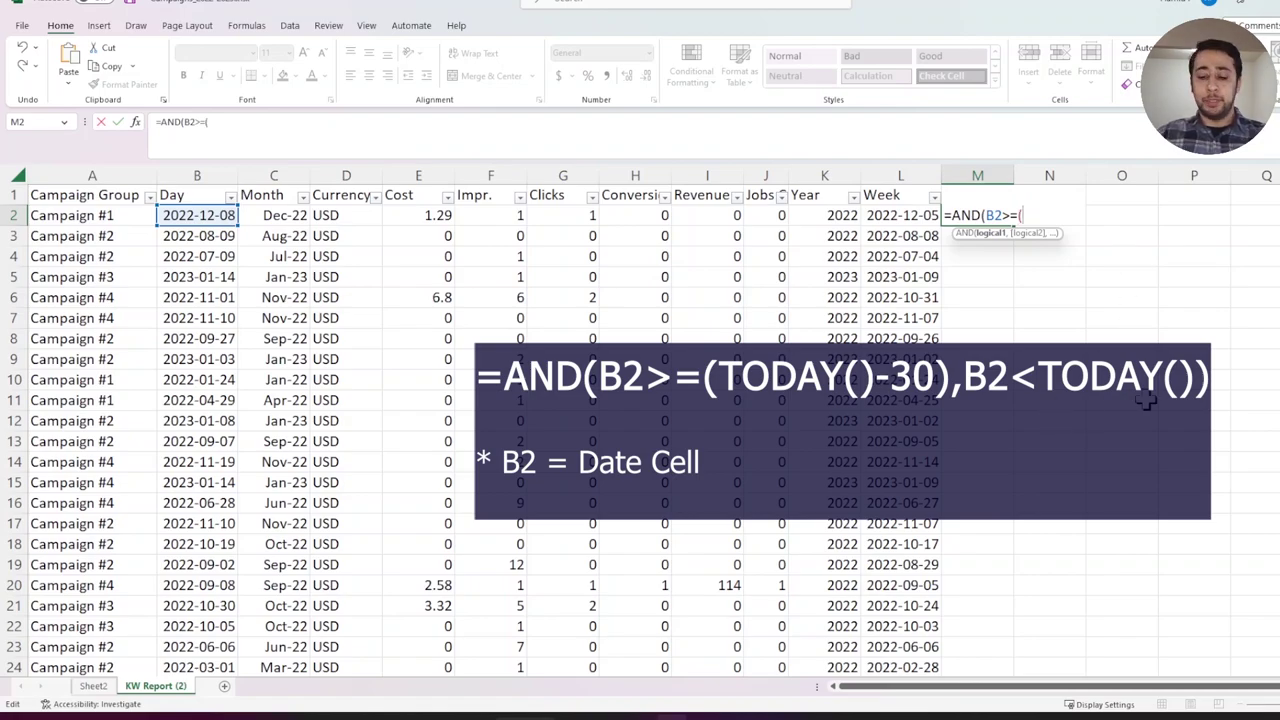
{"action": "type", "text": "TODA"}
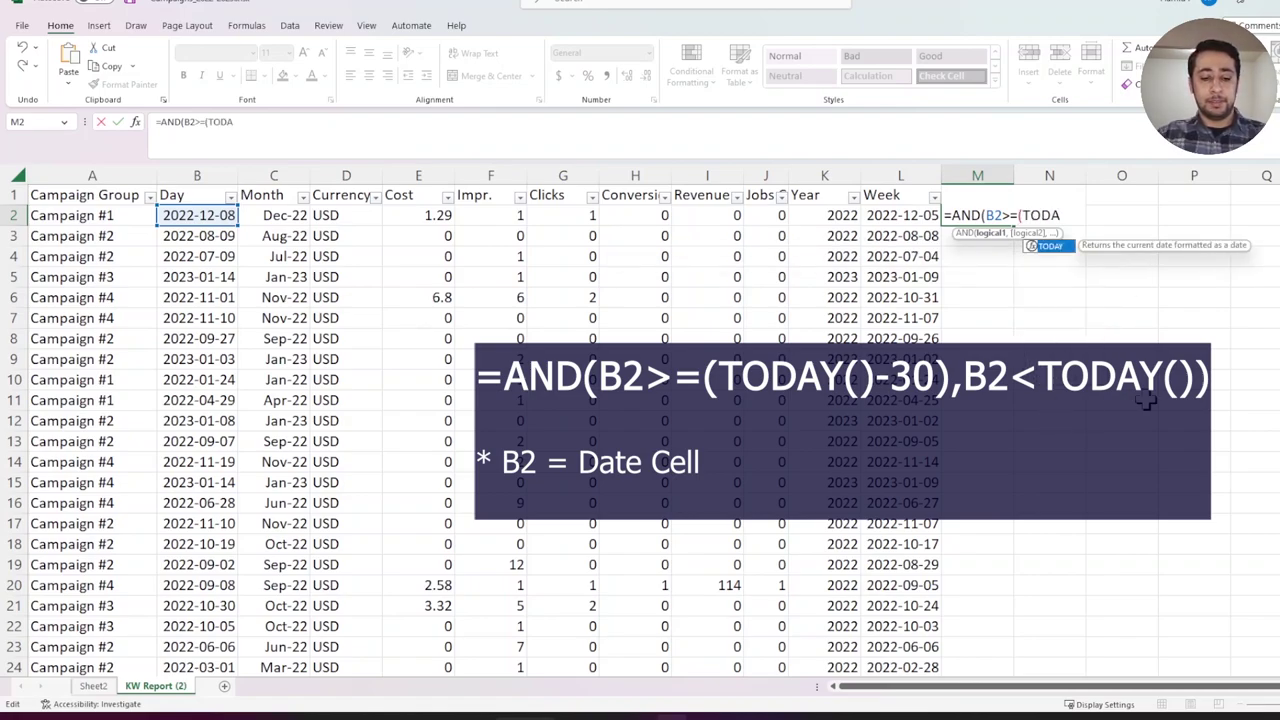
{"action": "type", "text": "Y()-30"}
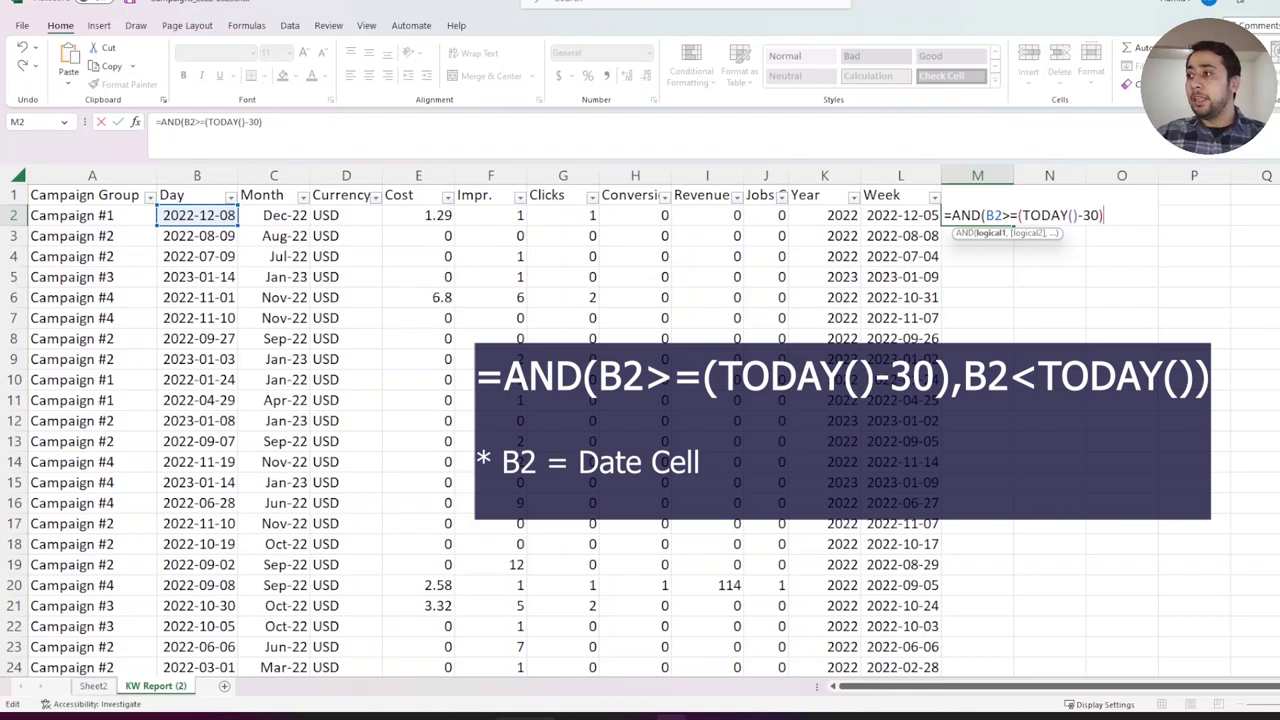
{"action": "type", "text": ","}
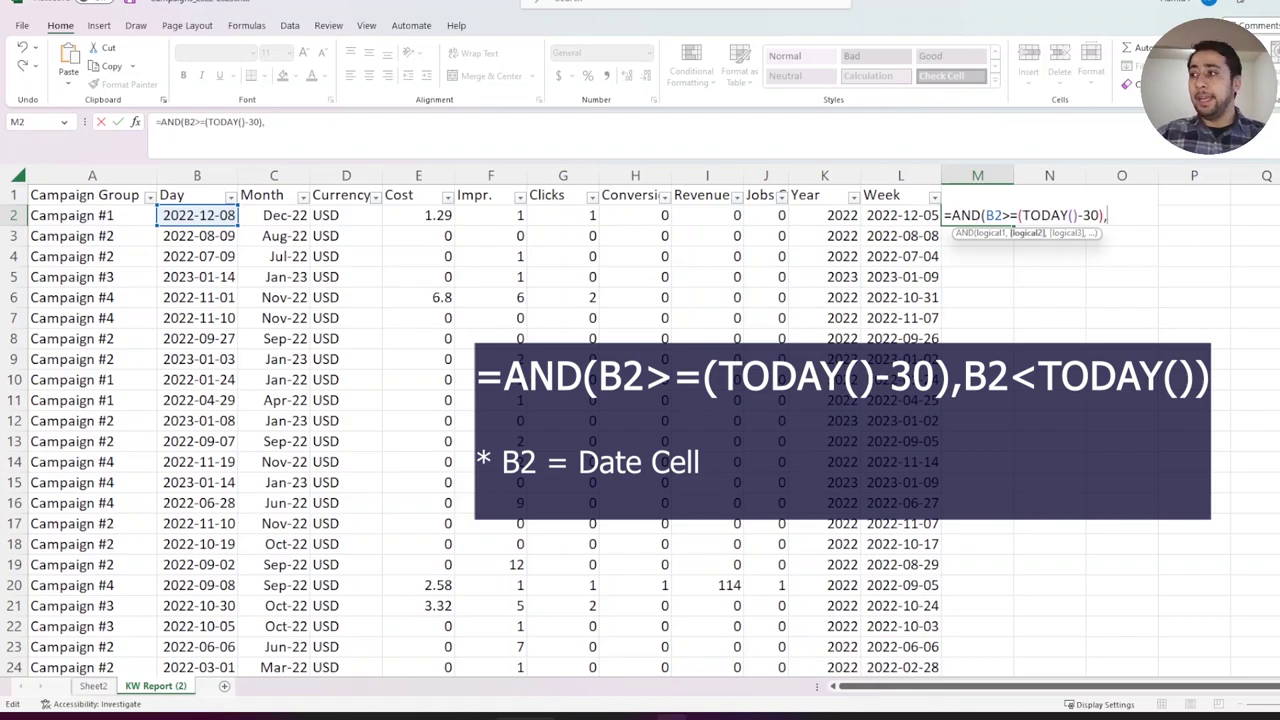
{"action": "left_click", "coordinate": [215, 215]}
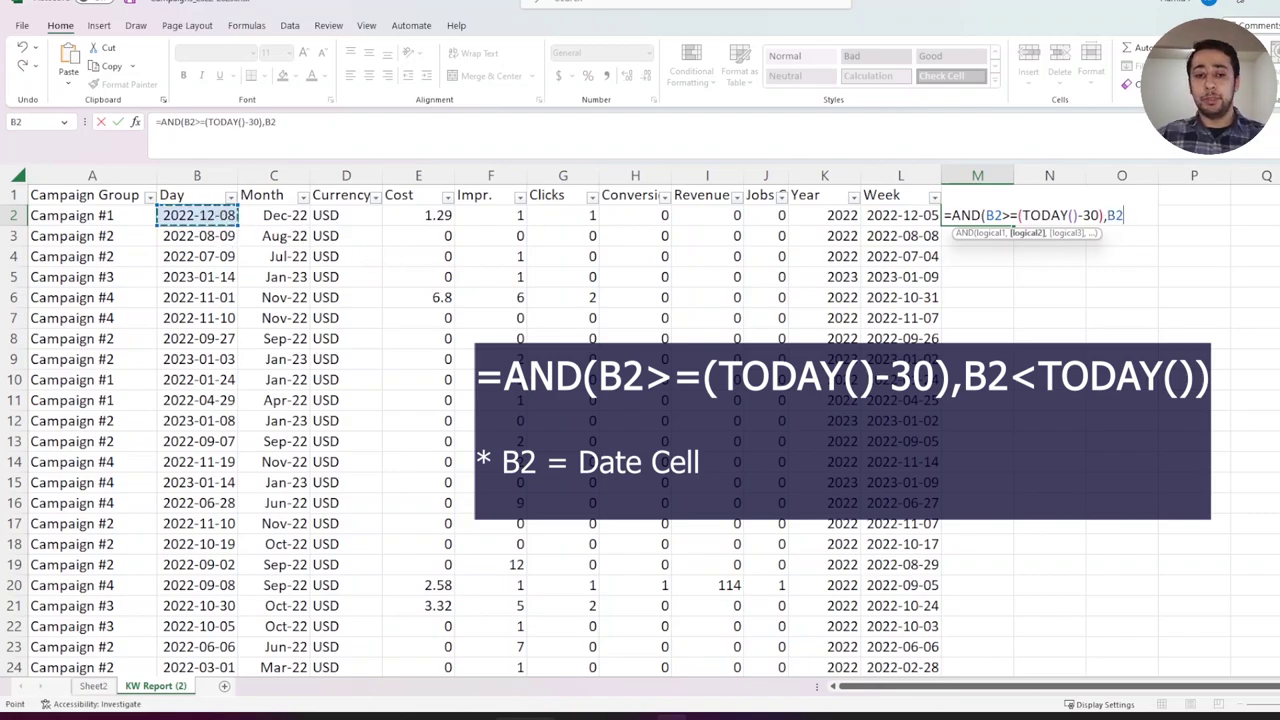
{"action": "type", "text": "<"}
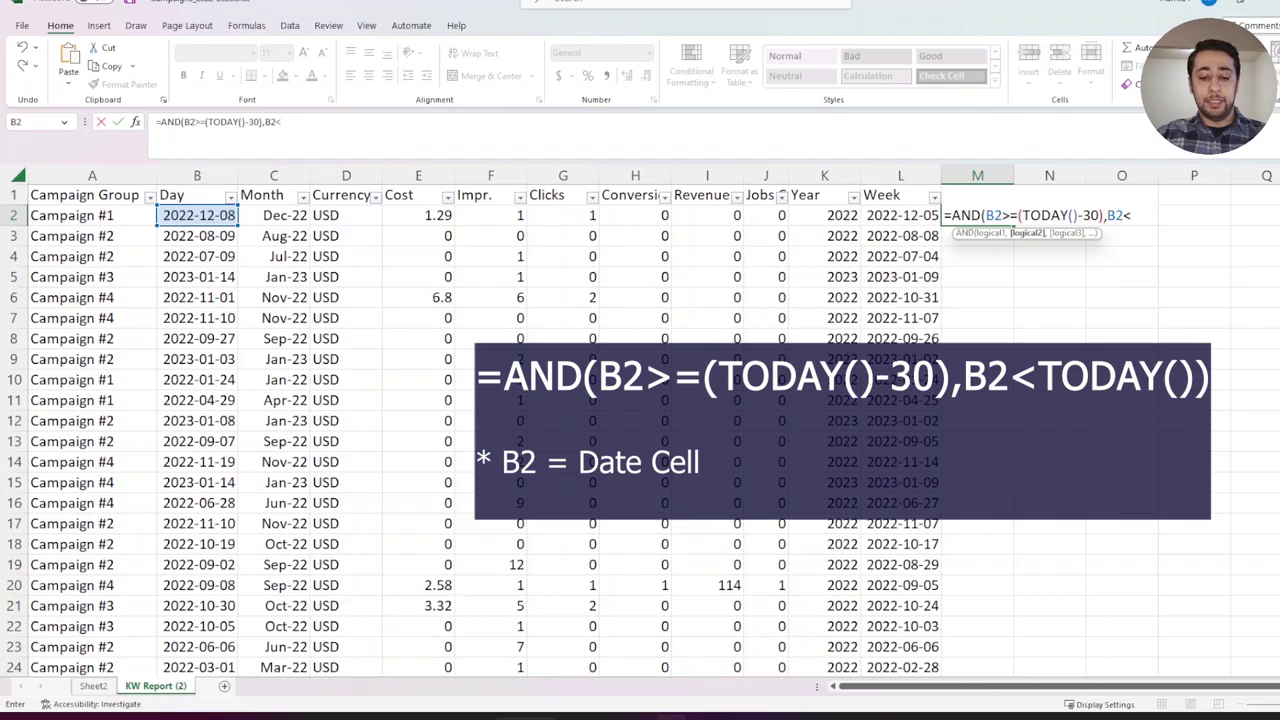
{"action": "type", "text": "TODAY"}
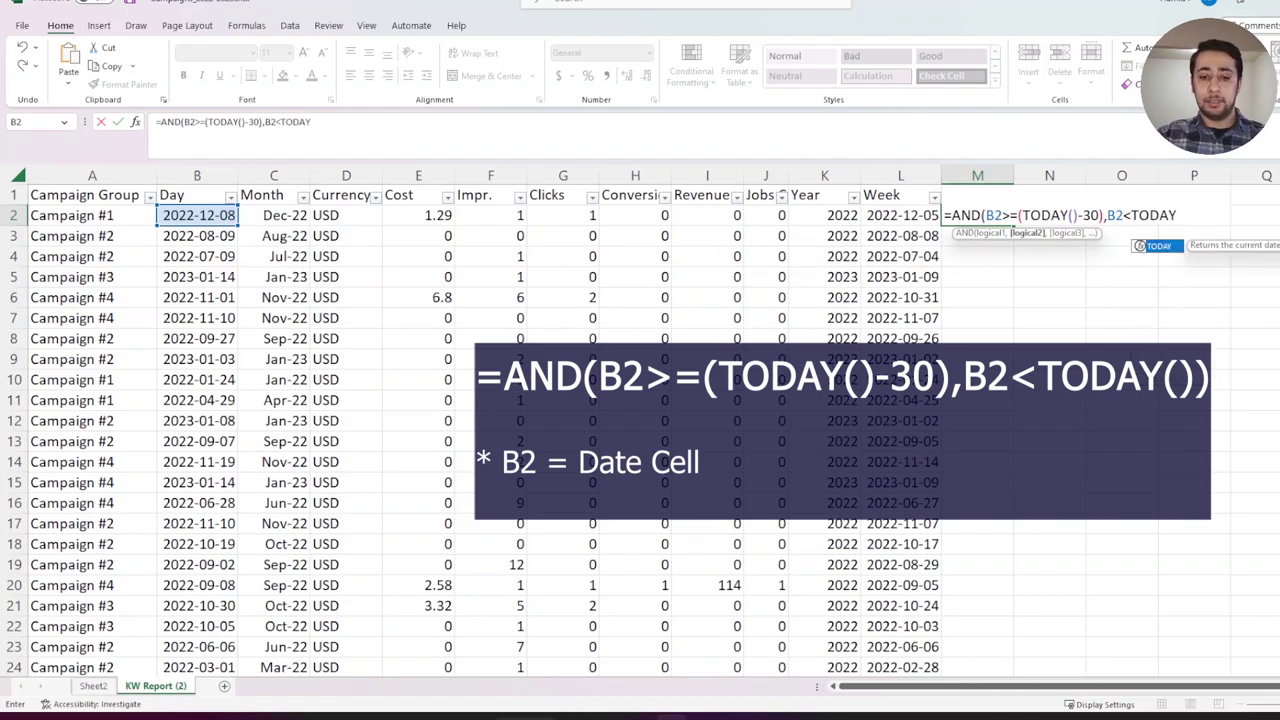
{"action": "type", "text": "())"}
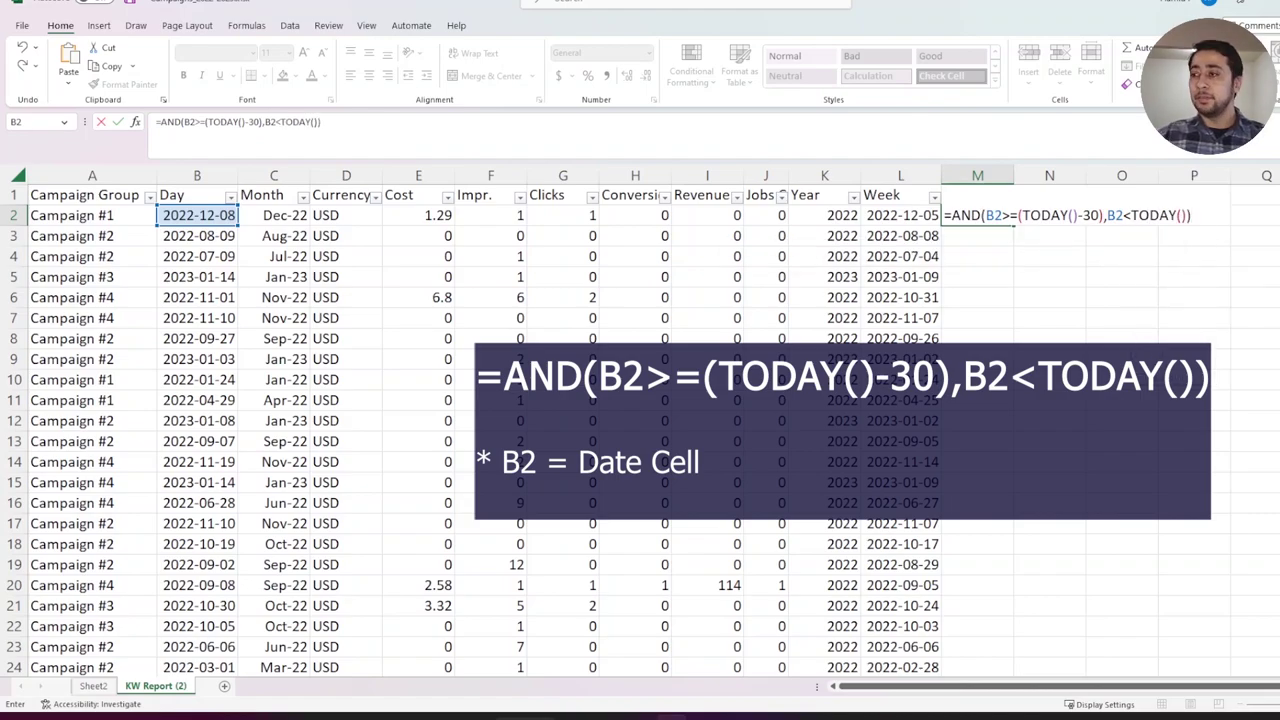
{"action": "key", "text": "ctrl+Return"}
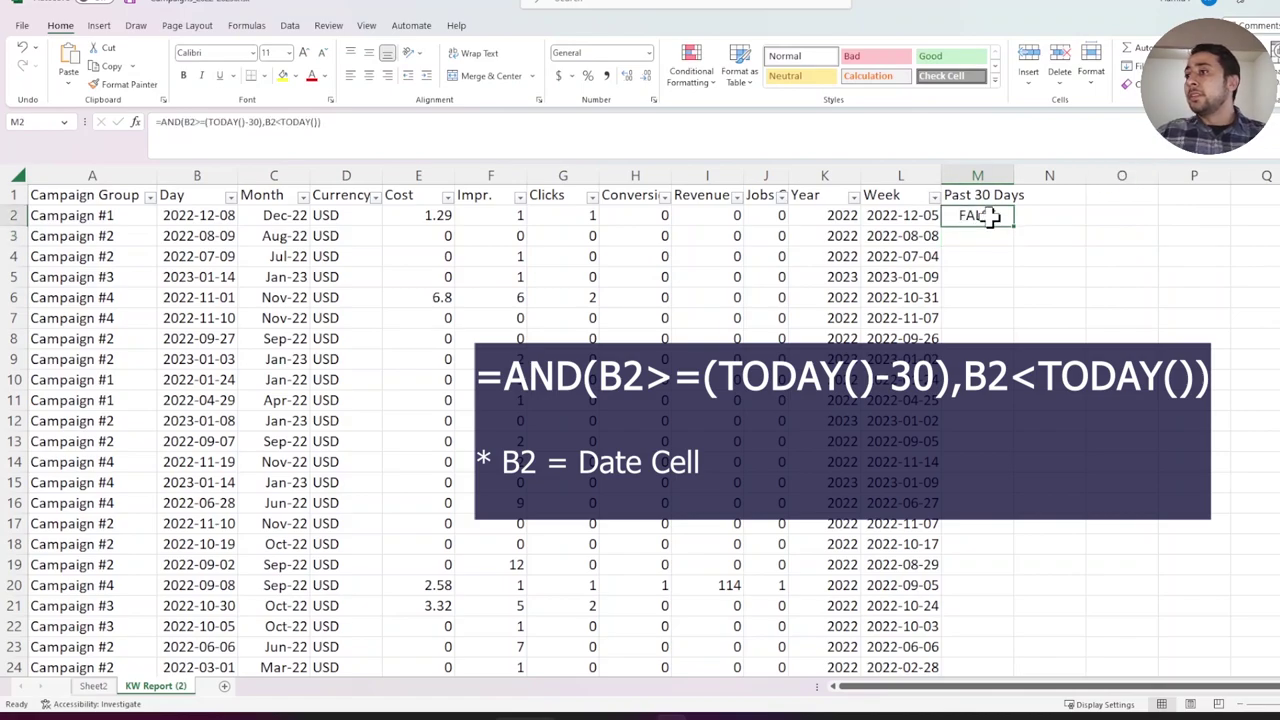
Step: Fill the Past 30 Days formula down the column and reapply the data filters to include it
{"action": "double_click", "coordinate": [1015, 226]}
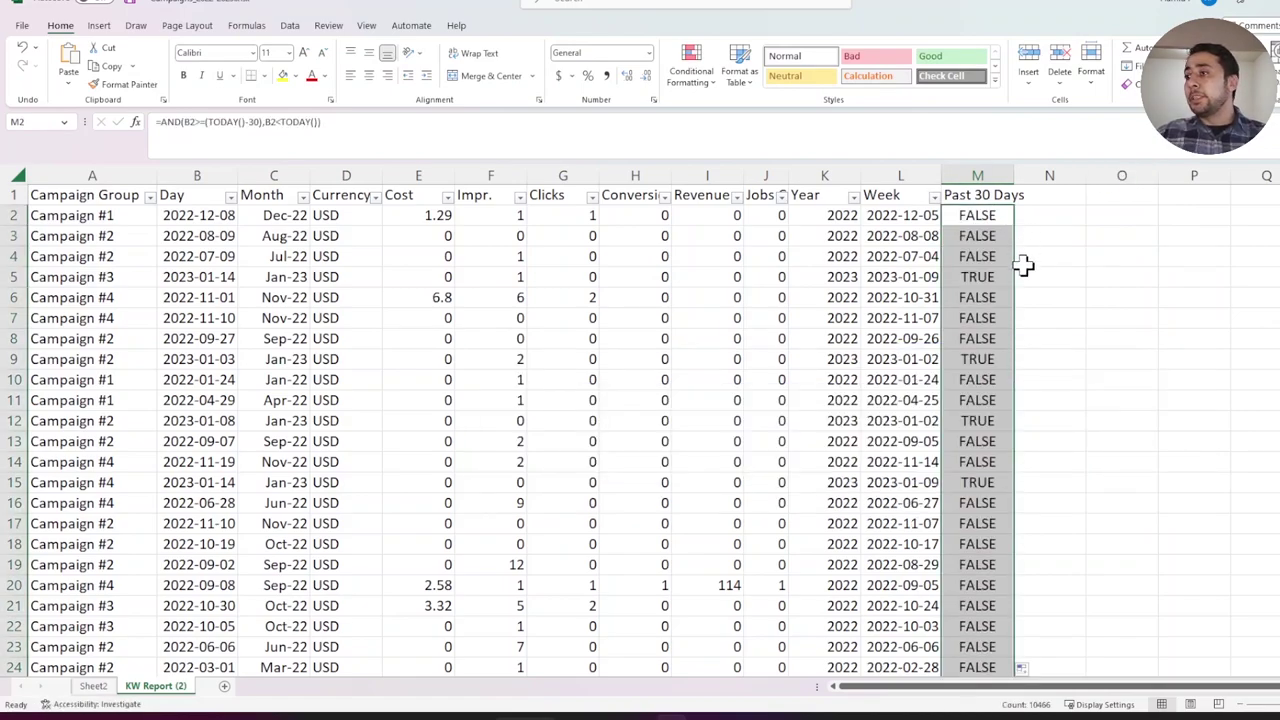
{"action": "left_click", "coordinate": [18, 176]}
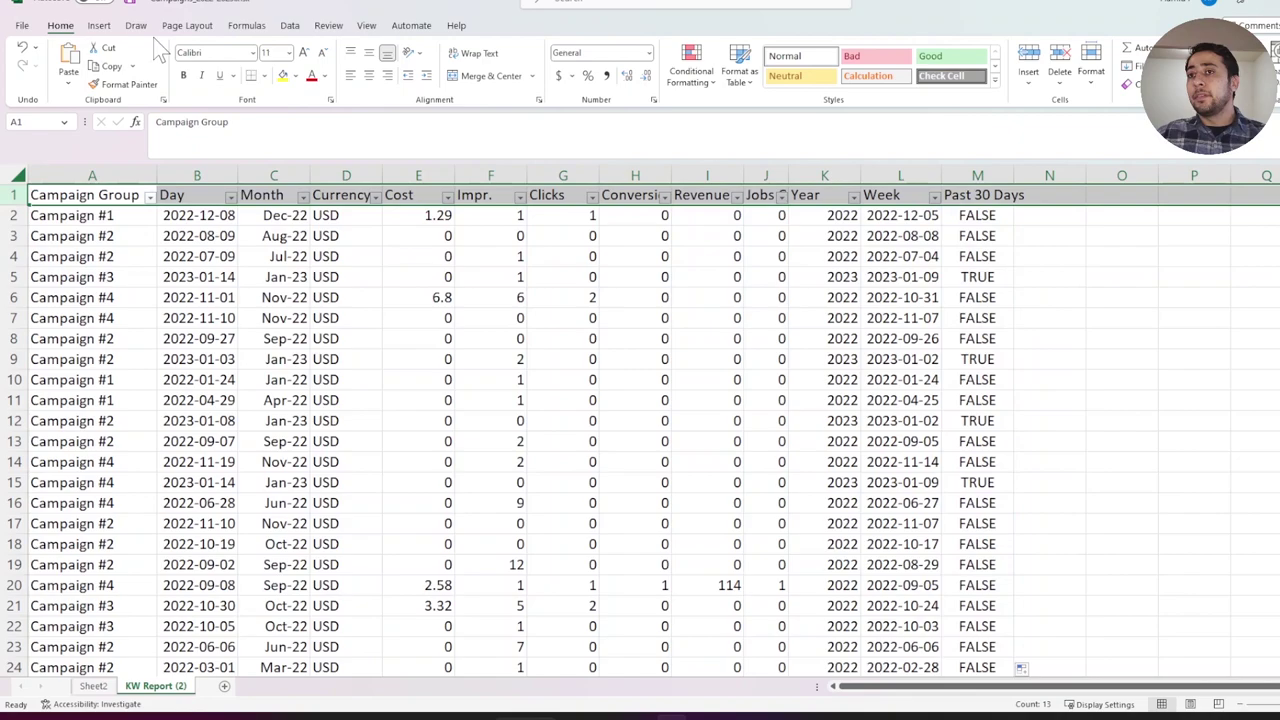
{"action": "left_click", "coordinate": [287, 26]}
{"action": "left_click", "coordinate": [670, 64]}
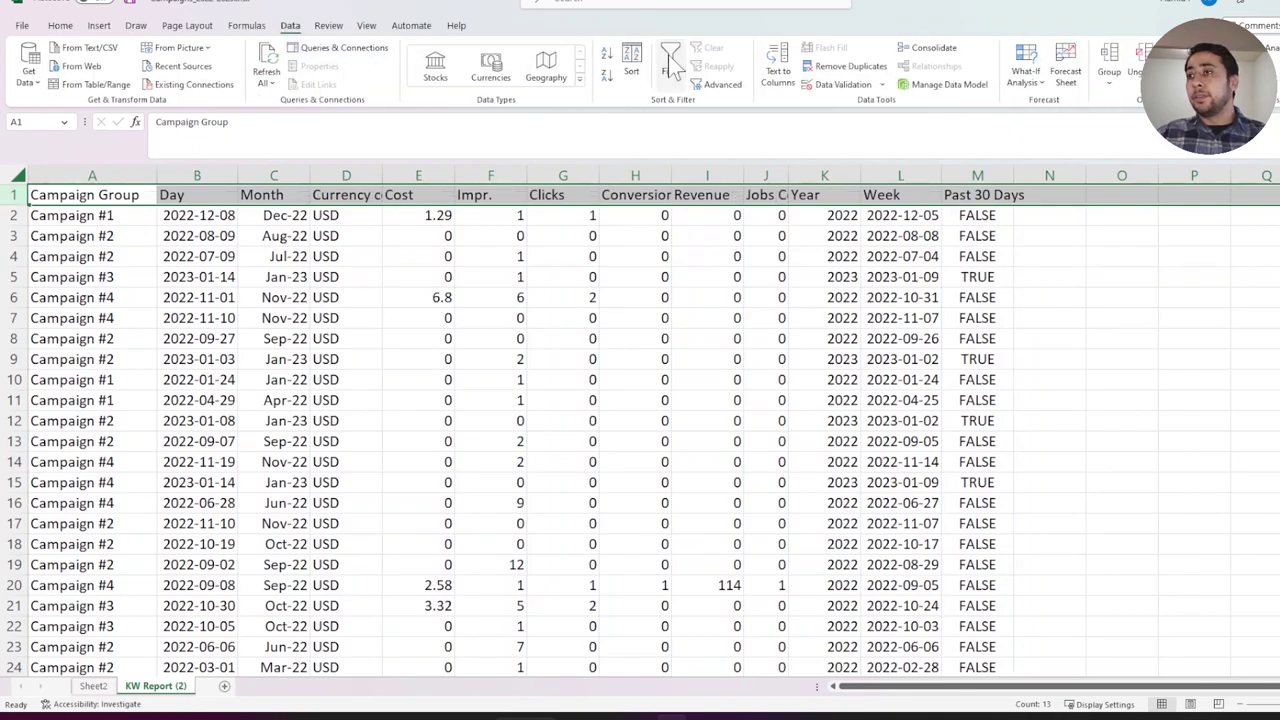
{"action": "left_click", "coordinate": [670, 64]}
{"action": "left_click", "coordinate": [1025, 279]}
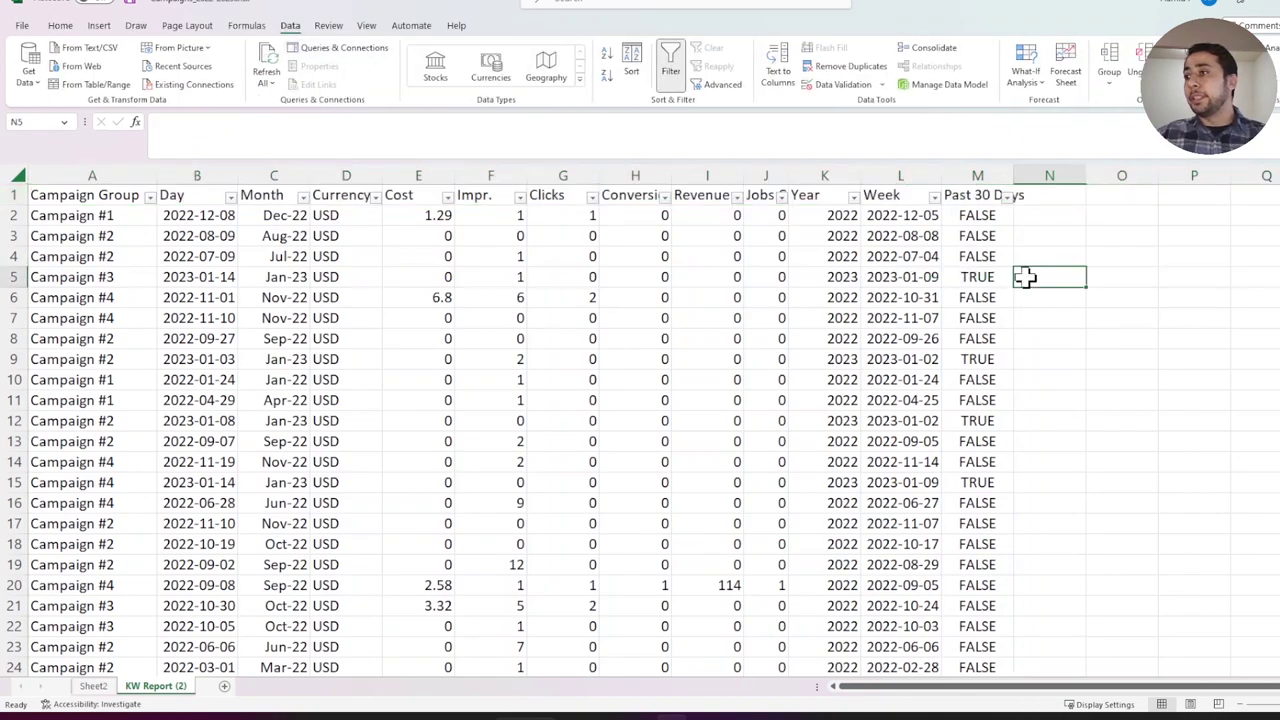
Step: Filter Past 30 Days to TRUE only, showing 1104 of 10466 records
{"action": "left_click", "coordinate": [1005, 196]}
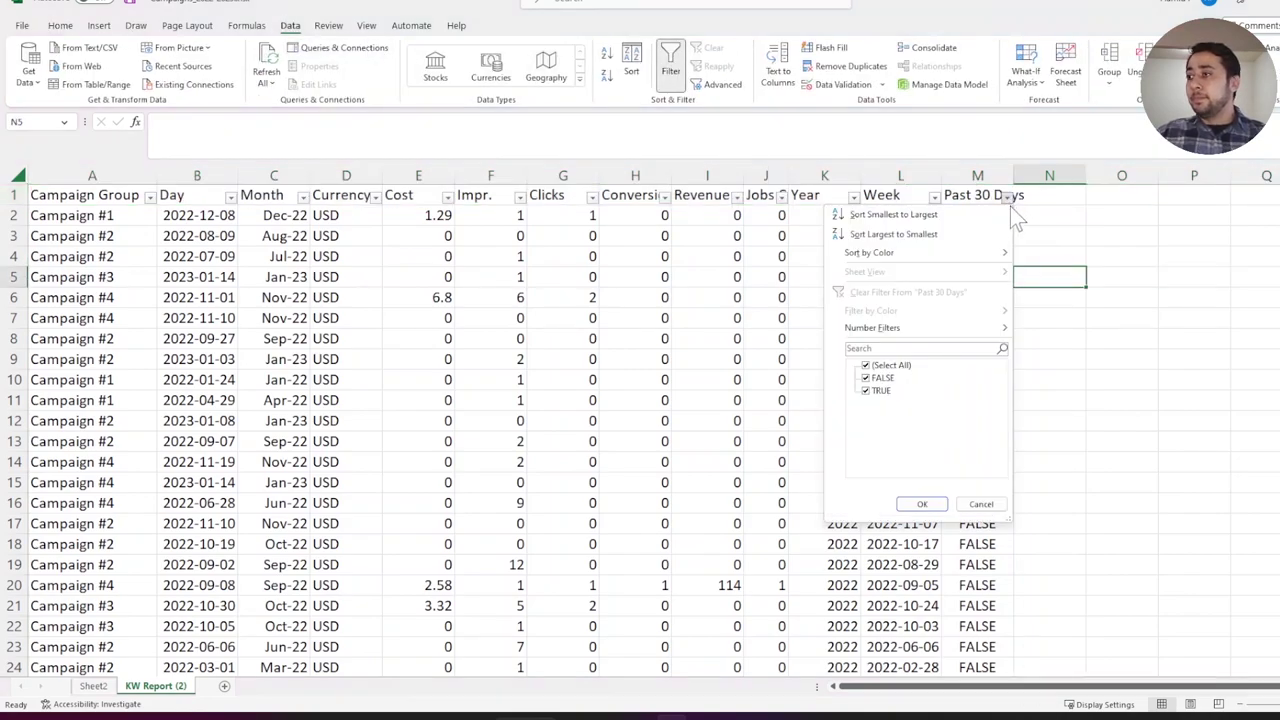
{"action": "left_click", "coordinate": [866, 378]}
{"action": "left_click", "coordinate": [921, 504]}
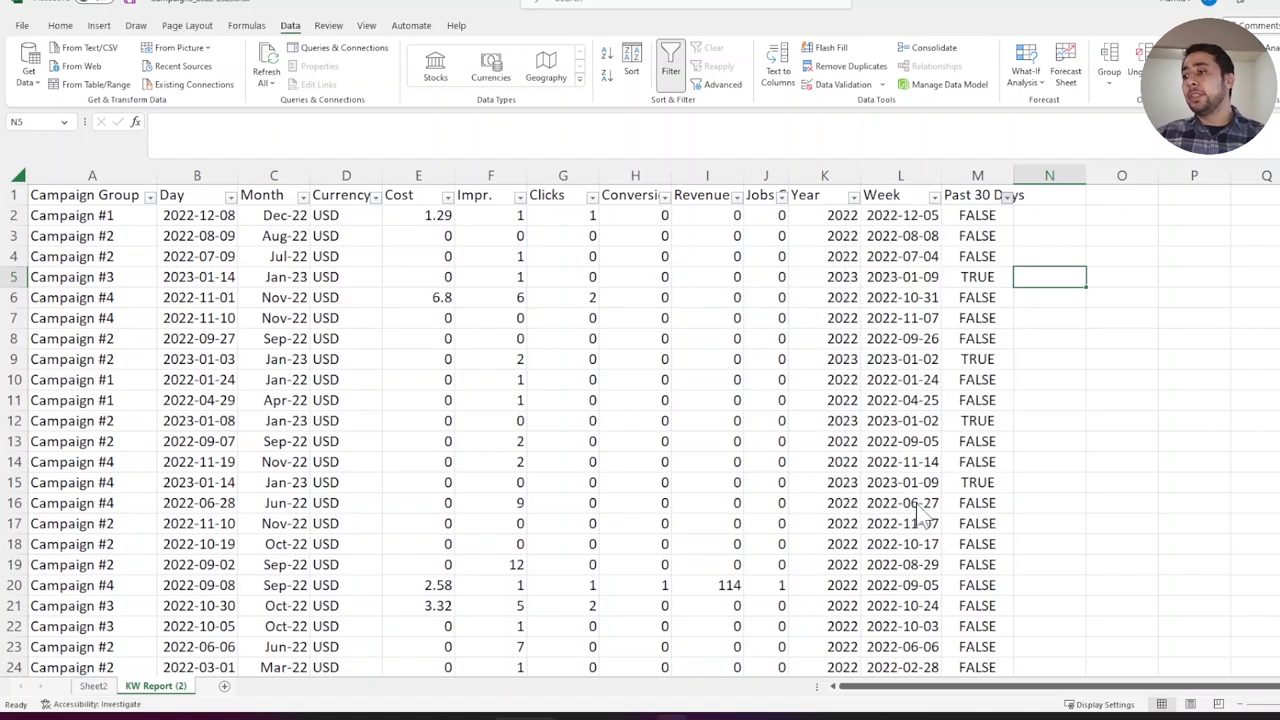
Step: Review the December 2022 and January 2023 dates in the Day filter without changing it
{"action": "left_click", "coordinate": [230, 196]}
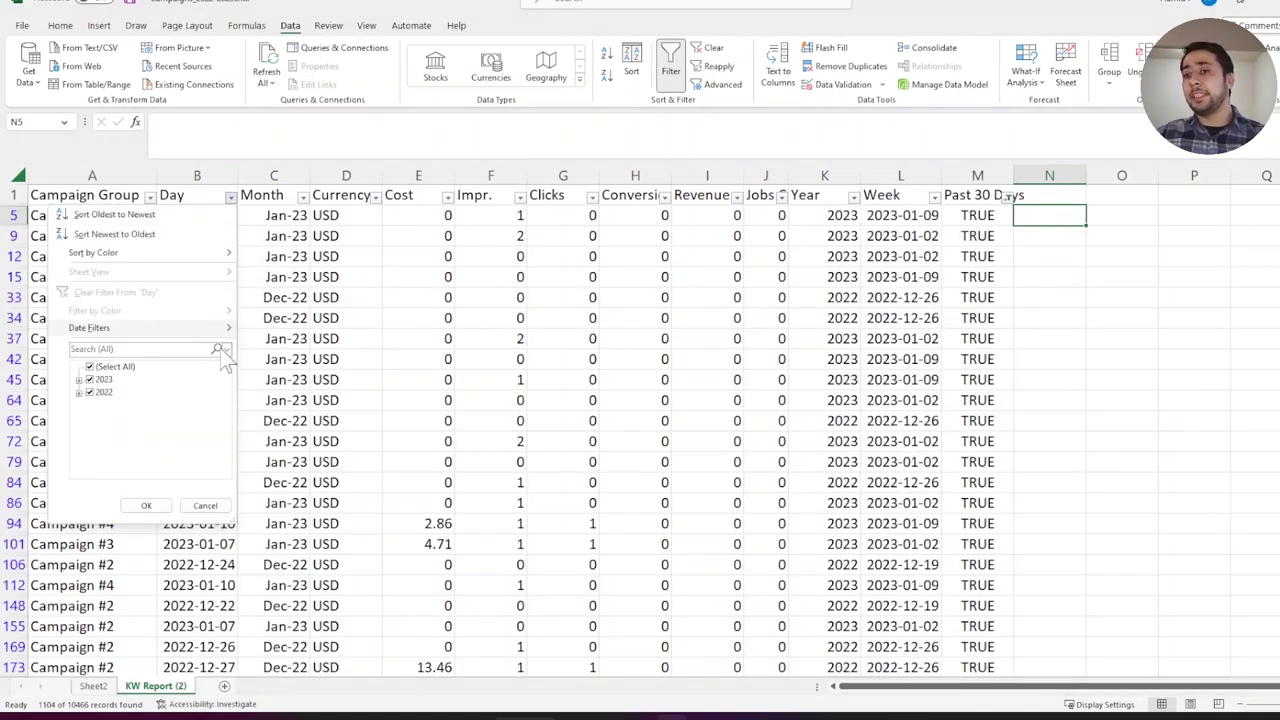
{"action": "left_click", "coordinate": [78, 380]}
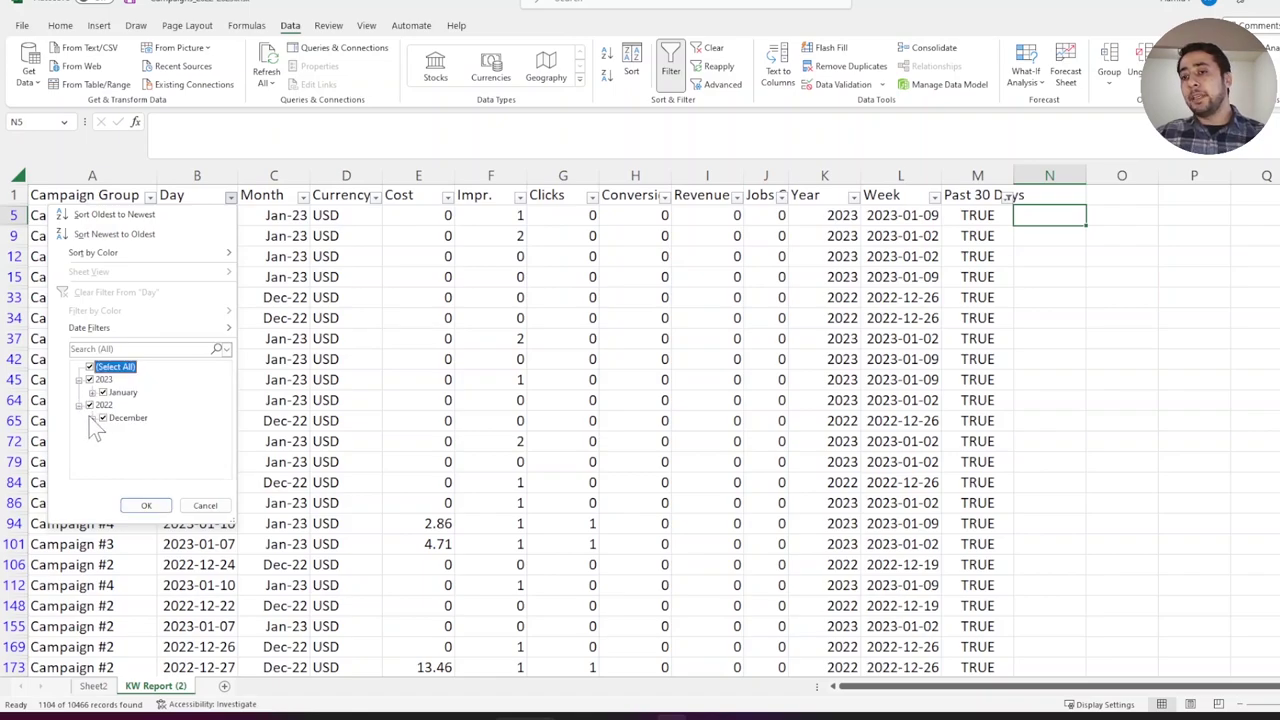
{"action": "left_click", "coordinate": [90, 418]}
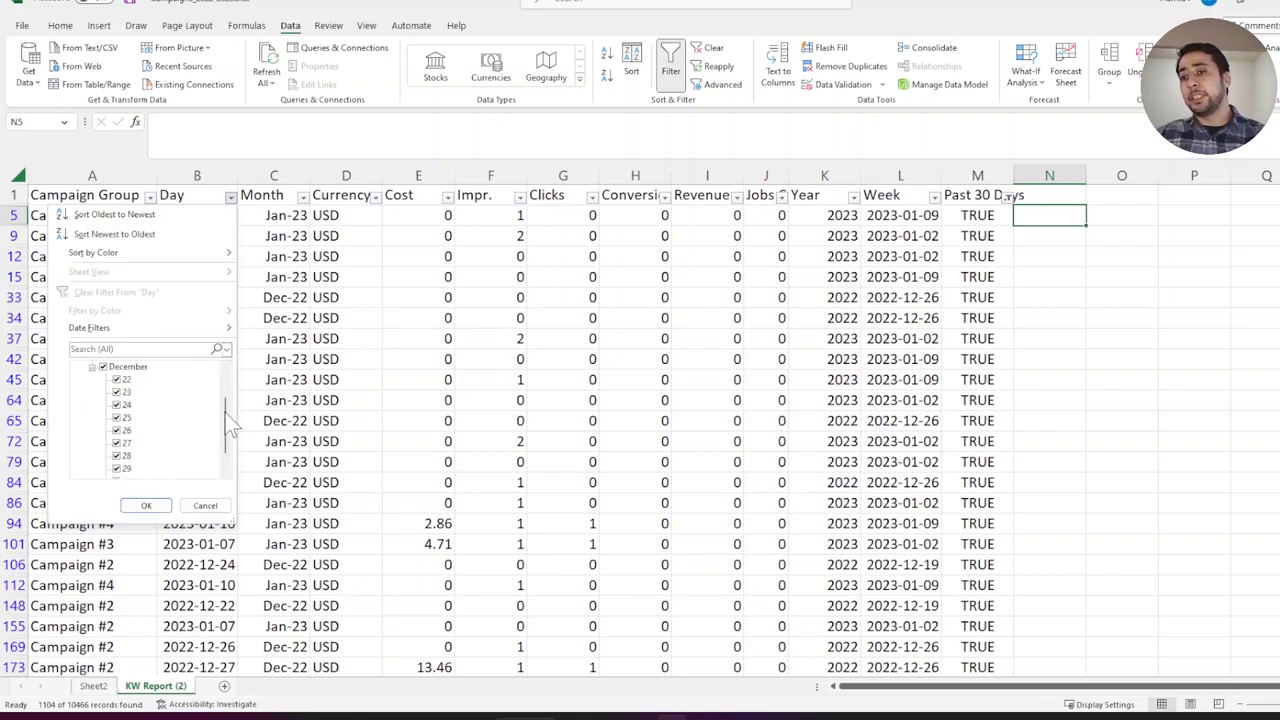
{"action": "scroll", "coordinate": [225, 413], "scroll_direction": "up", "scroll_amount": 2}
{"action": "left_click", "coordinate": [91, 393]}
{"action": "scroll", "coordinate": [168, 420], "scroll_direction": "down", "scroll_amount": 5}
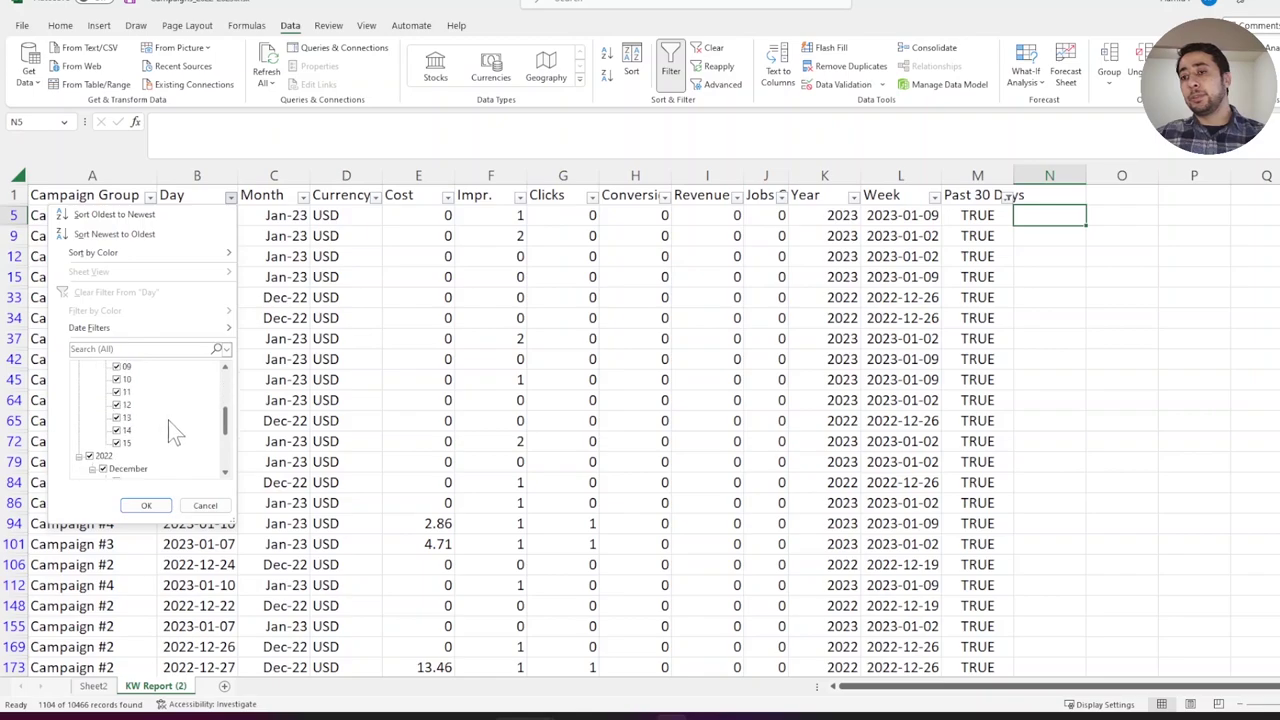
{"action": "left_click", "coordinate": [205, 505]}
{"action": "left_click", "coordinate": [255, 480]}
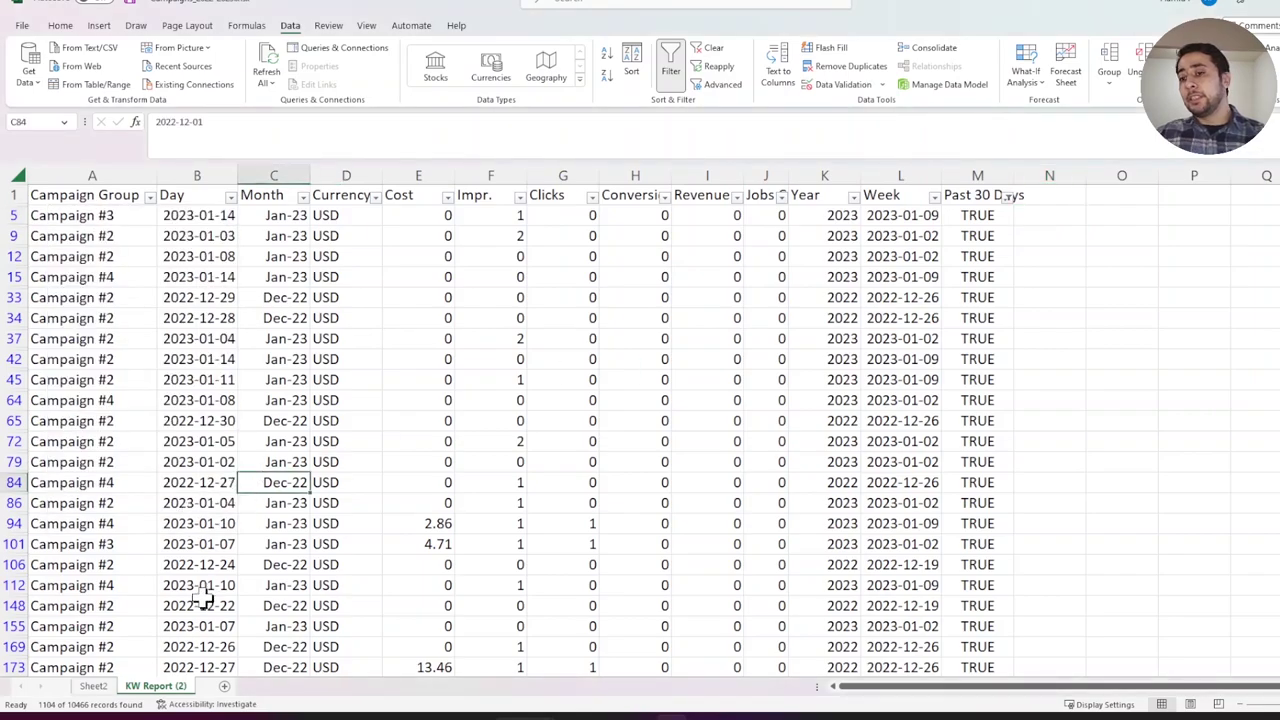
Step: Extend the Sheet2 pivot's source range through column M and add Past 30 Days as a report filter
{"action": "left_click", "coordinate": [93, 686]}
{"action": "left_click", "coordinate": [283, 306]}
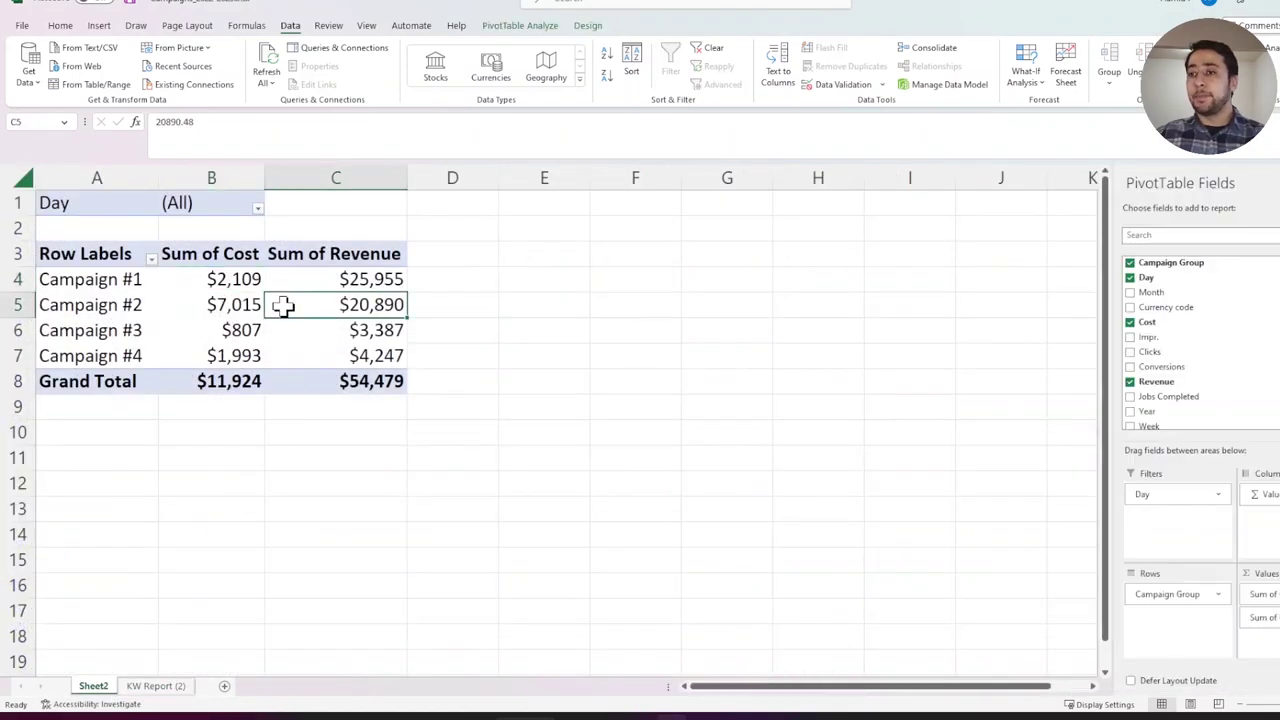
{"action": "left_click", "coordinate": [507, 28]}
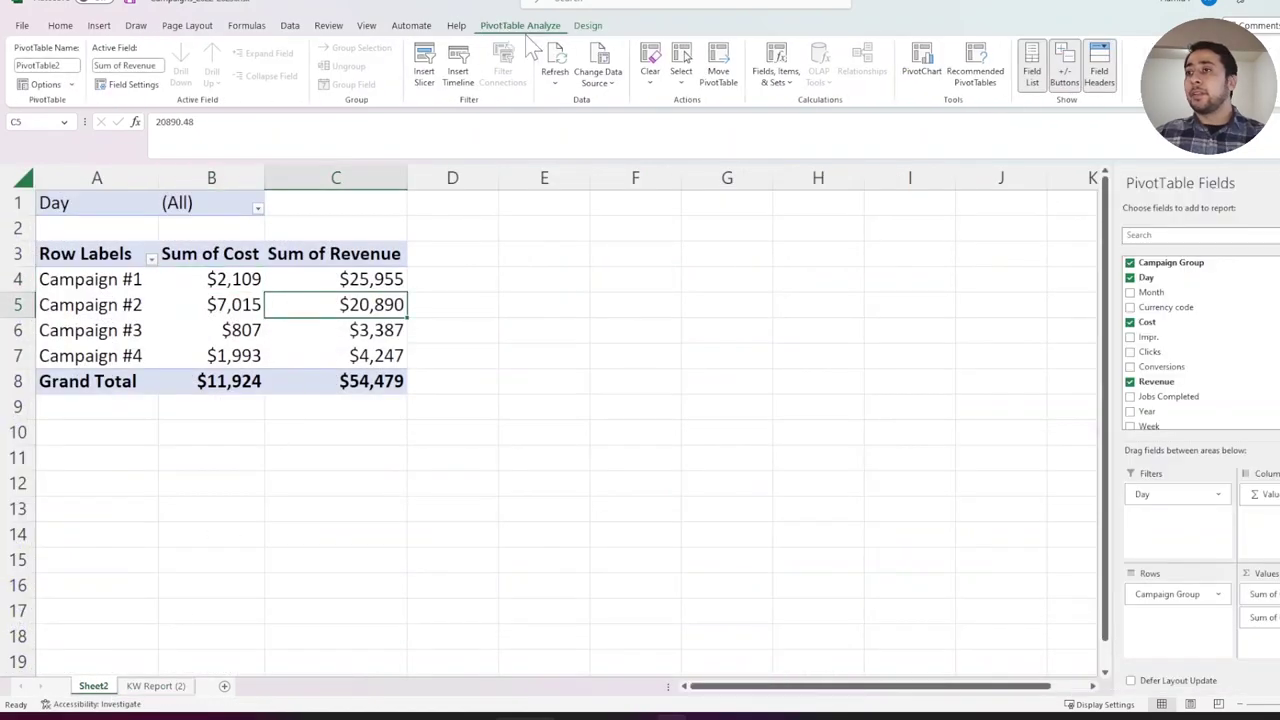
{"action": "left_click", "coordinate": [599, 62]}
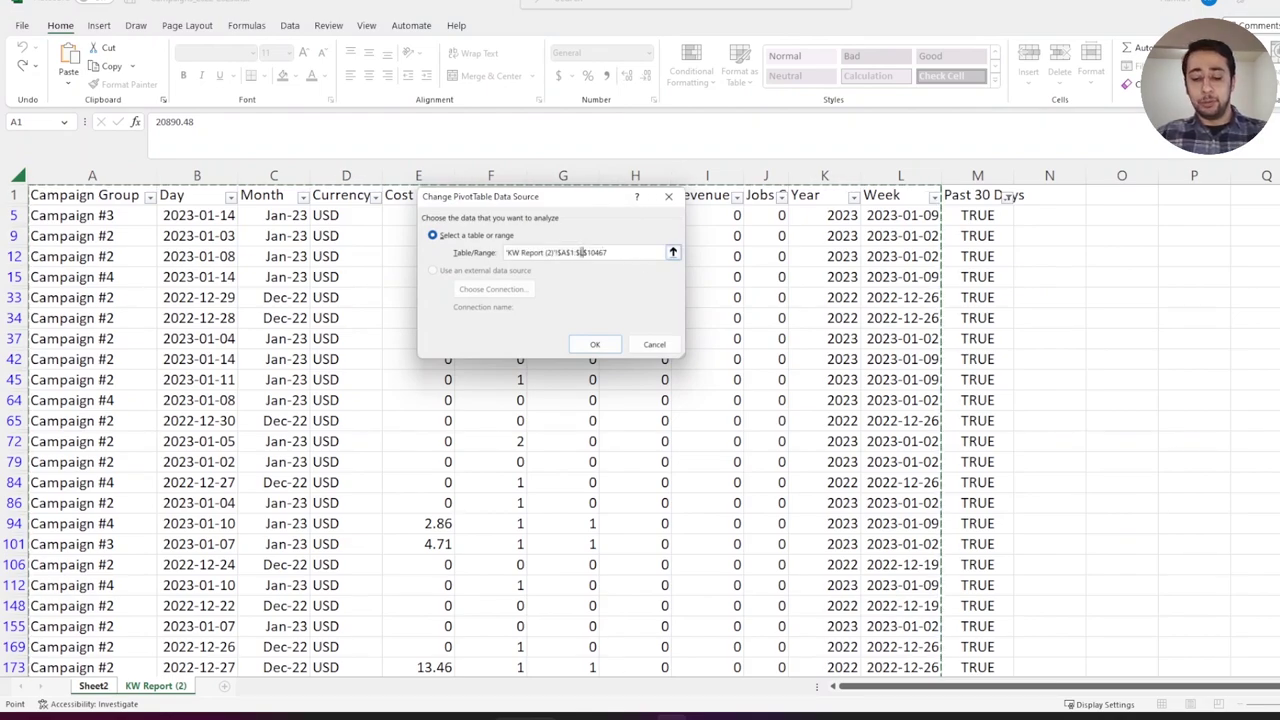
{"action": "type", "text": "m"}
{"action": "left_click", "coordinate": [604, 348]}
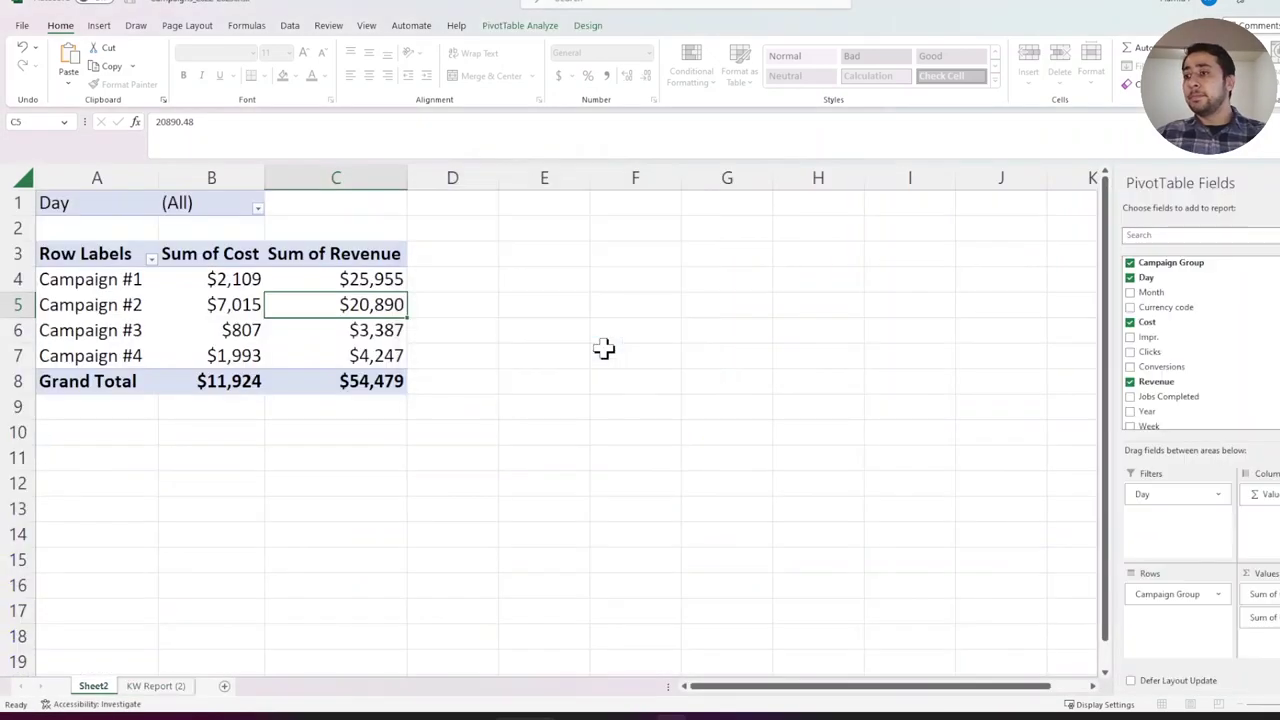
{"action": "scroll", "coordinate": [1190, 370], "scroll_direction": "down", "scroll_amount": 2}
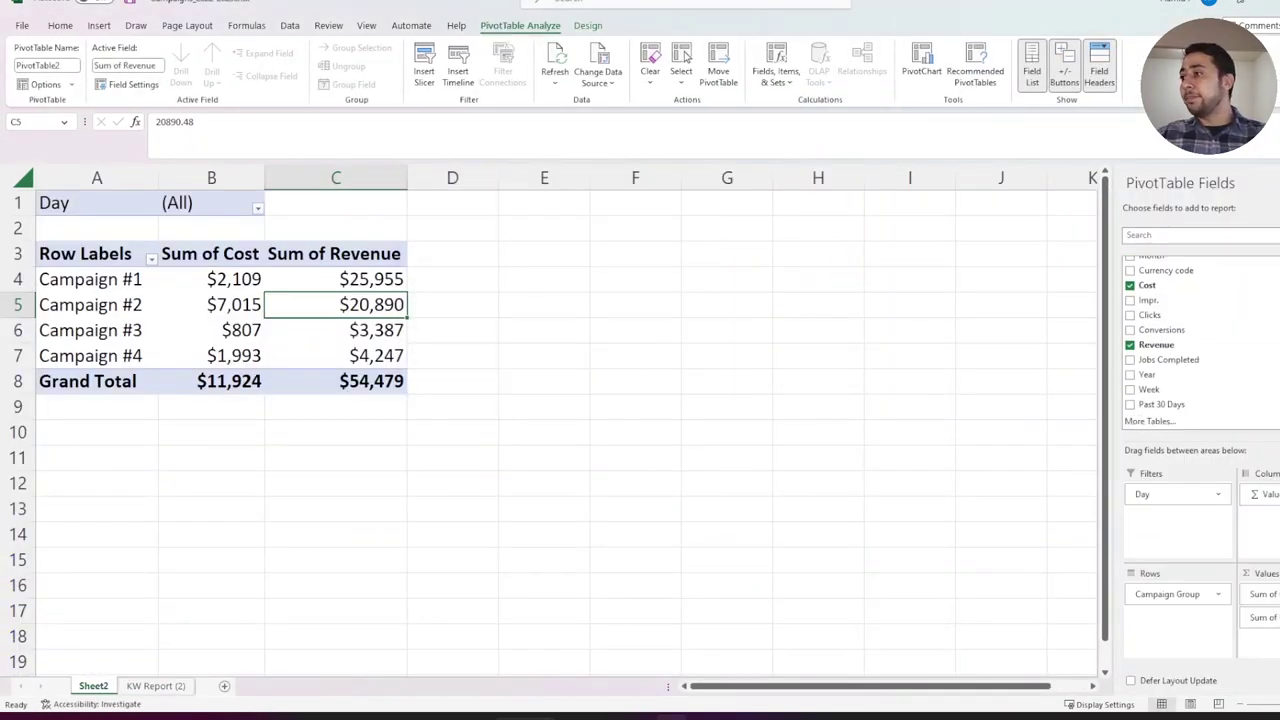
{"action": "left_click_drag", "start_coordinate": [1190, 405], "coordinate": [1186, 490]}
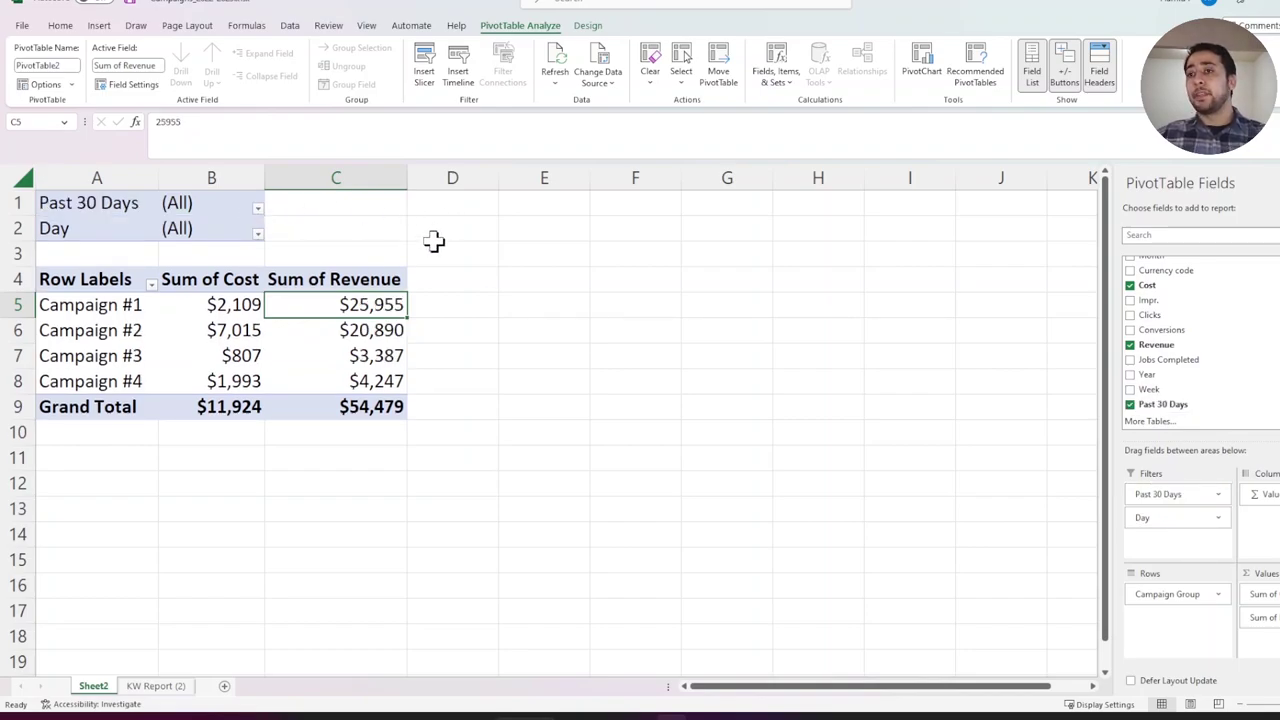
Step: Set the pivot's Past 30 Days filter to TRUE, giving totals of $520 cost and $2,648 revenue
{"action": "left_click", "coordinate": [258, 208]}
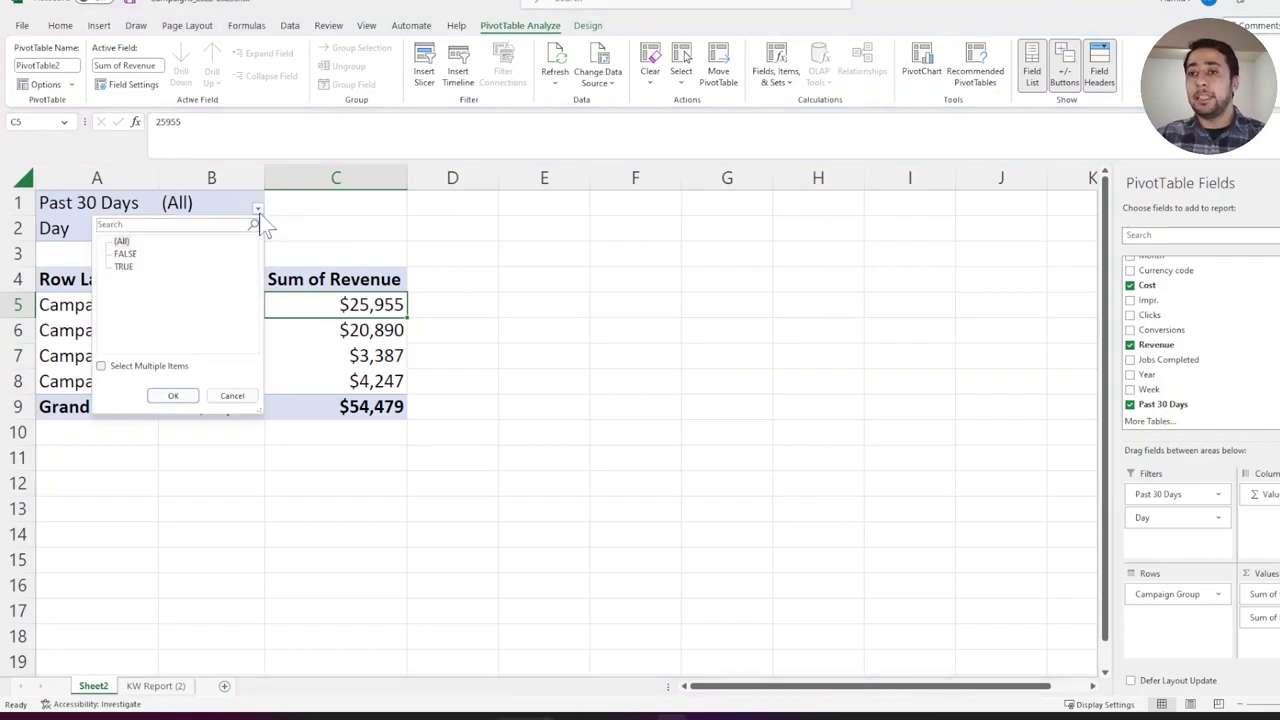
{"action": "left_click", "coordinate": [124, 266]}
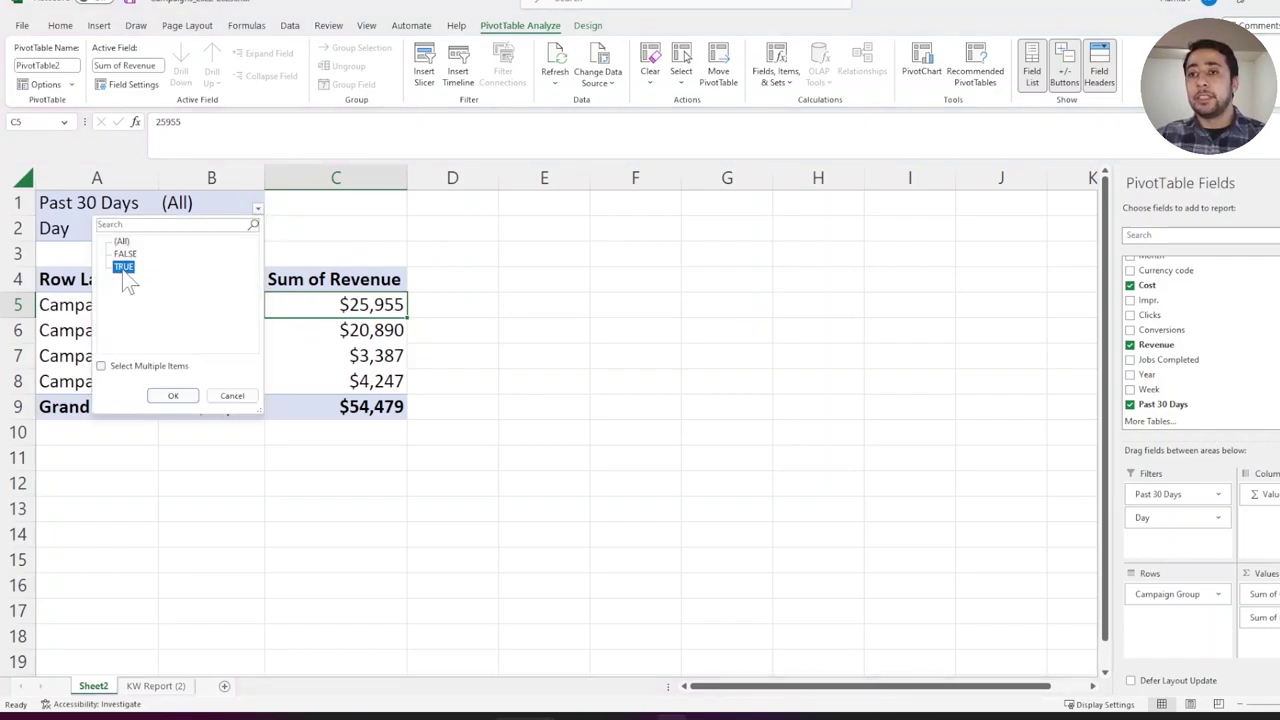
{"action": "left_click", "coordinate": [173, 395]}
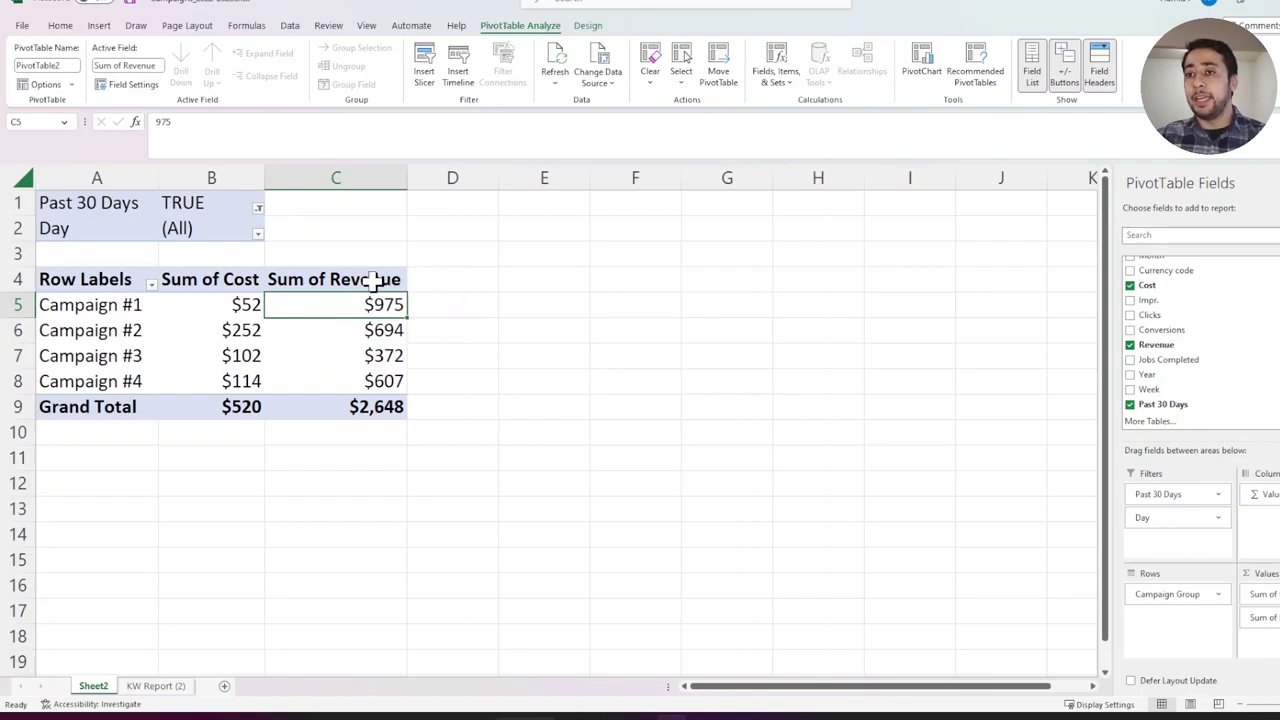
{"action": "mouse_move", "coordinate": [372, 412]}
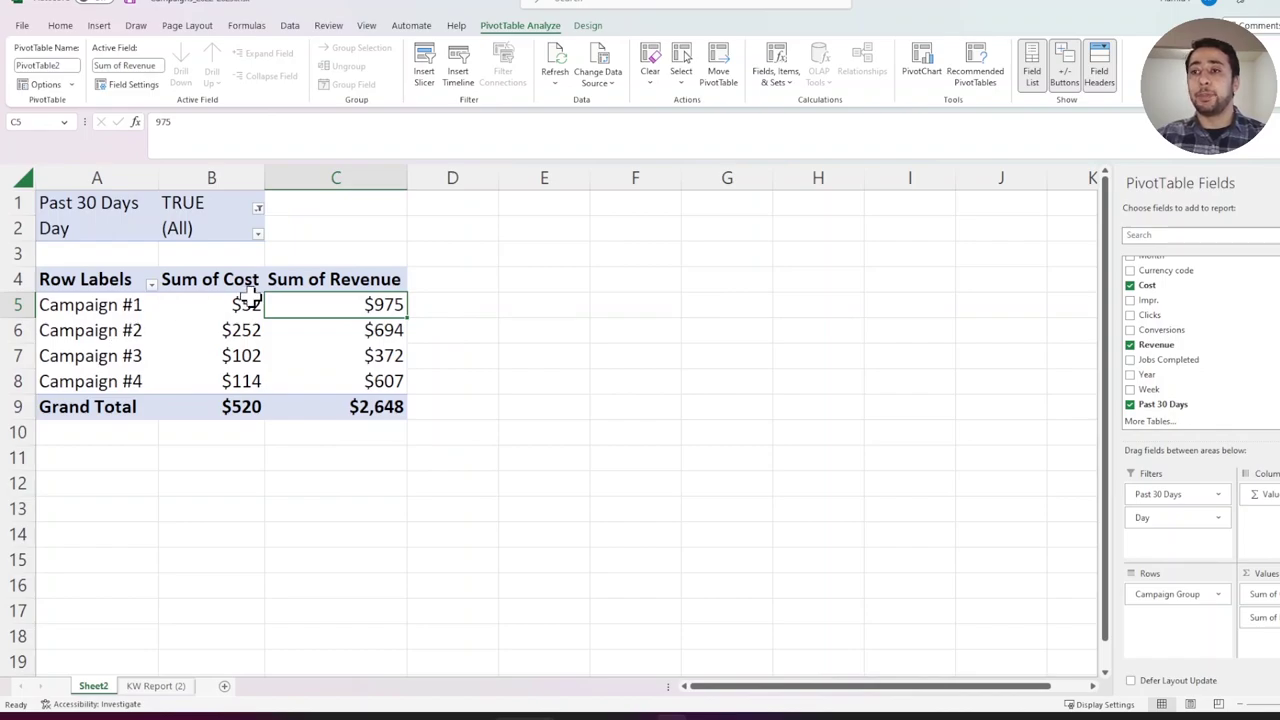
{"action": "mouse_move", "coordinate": [309, 305]}
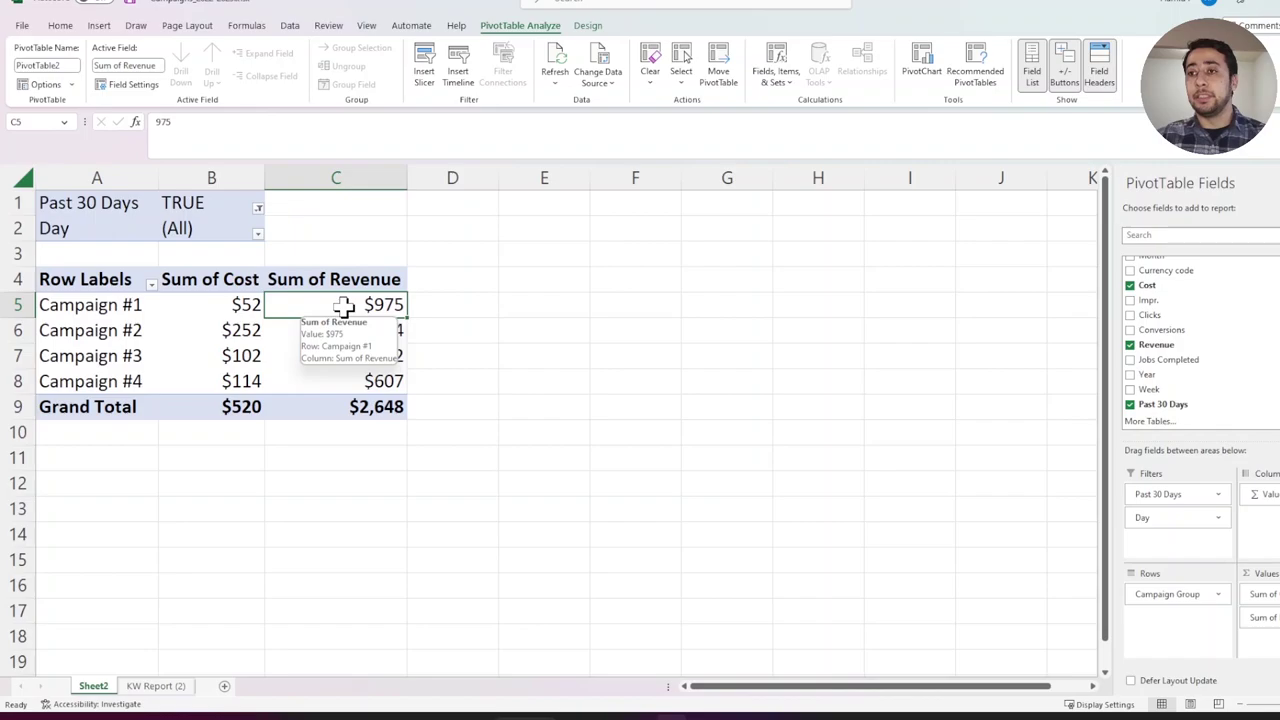
{"action": "left_click", "coordinate": [257, 233]}
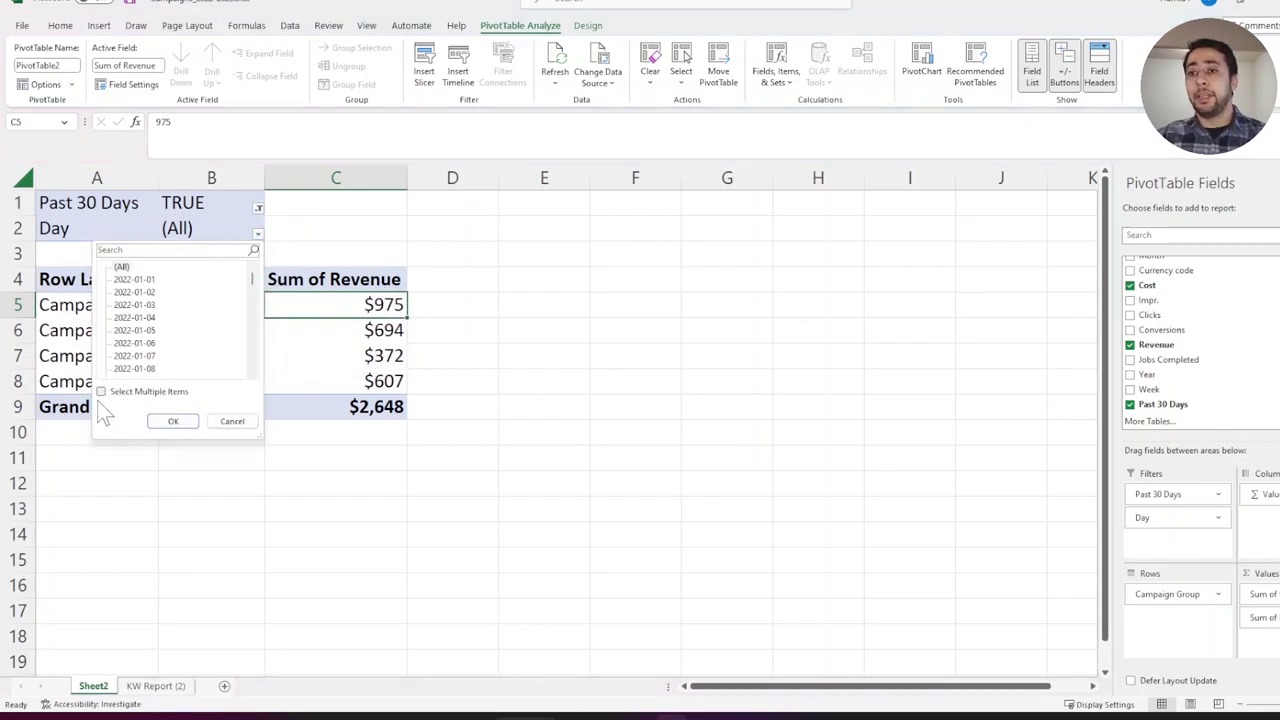
{"action": "left_click", "coordinate": [101, 392]}
{"action": "scroll", "coordinate": [252, 285], "scroll_direction": "down", "scroll_amount": 1}
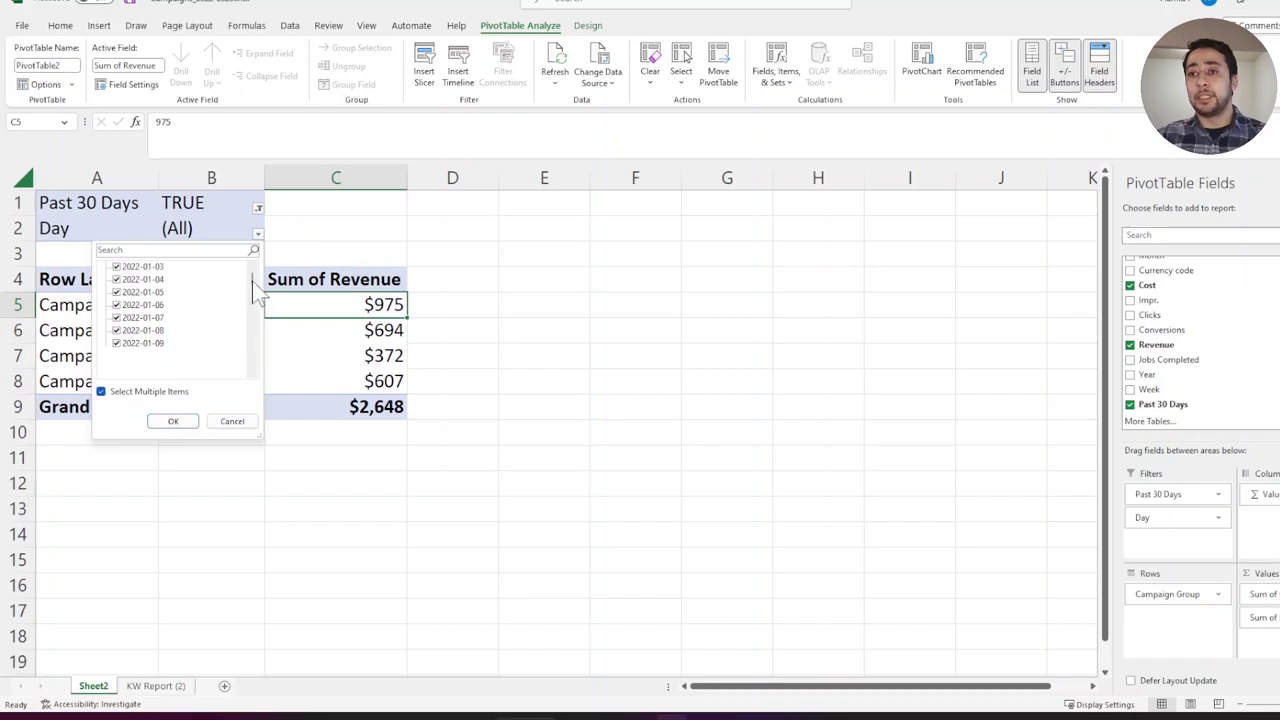
{"action": "left_click_drag", "start_coordinate": [252, 281], "coordinate": [249, 384]}
{"action": "left_click", "coordinate": [232, 421]}
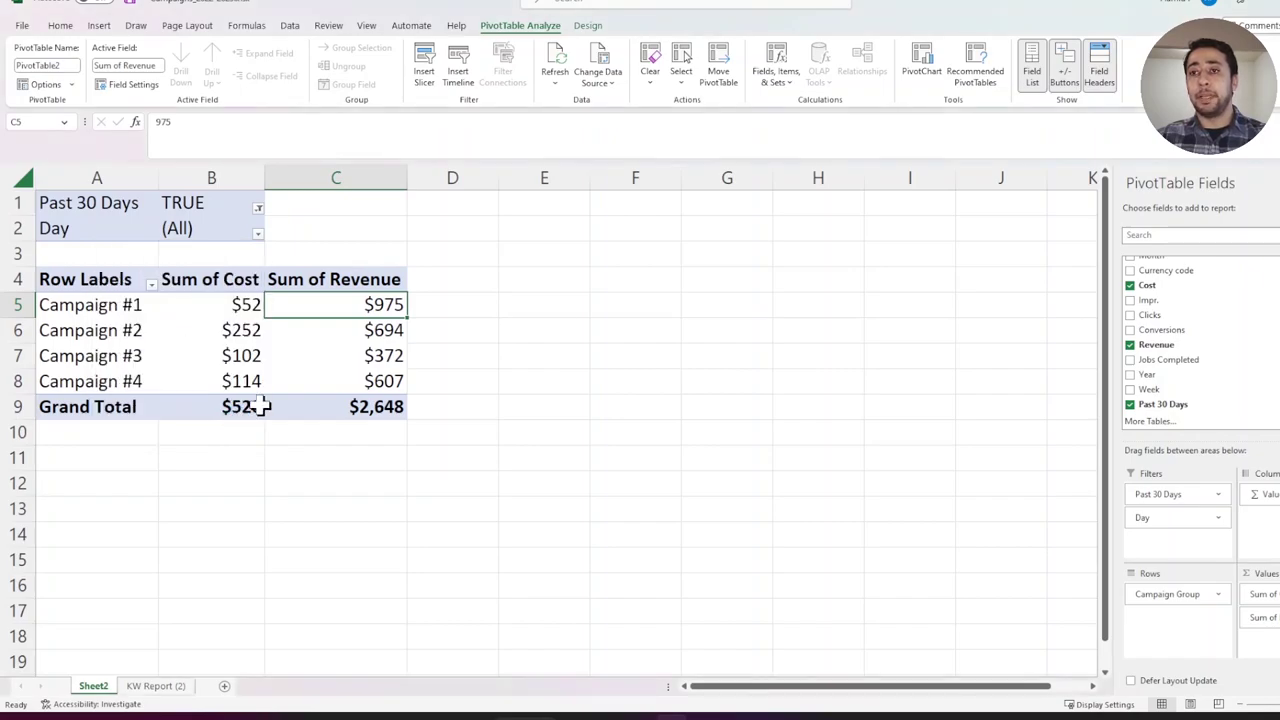
{"action": "left_click", "coordinate": [492, 328]}
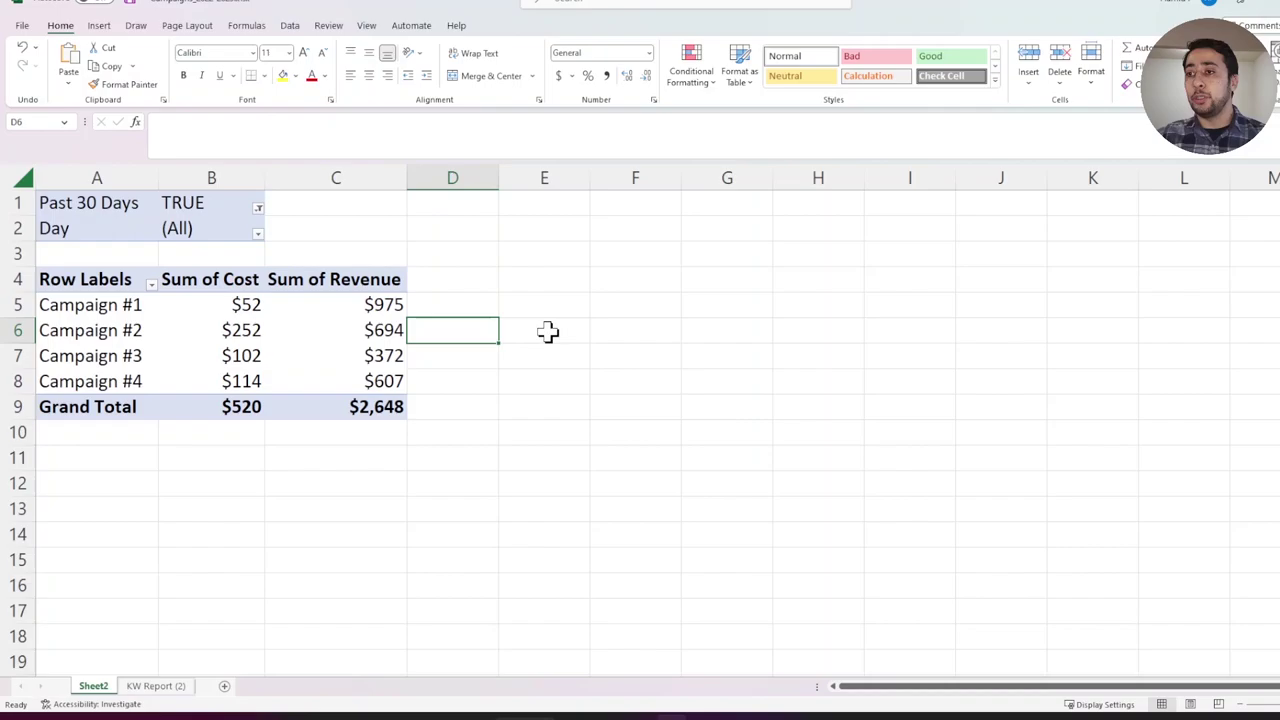